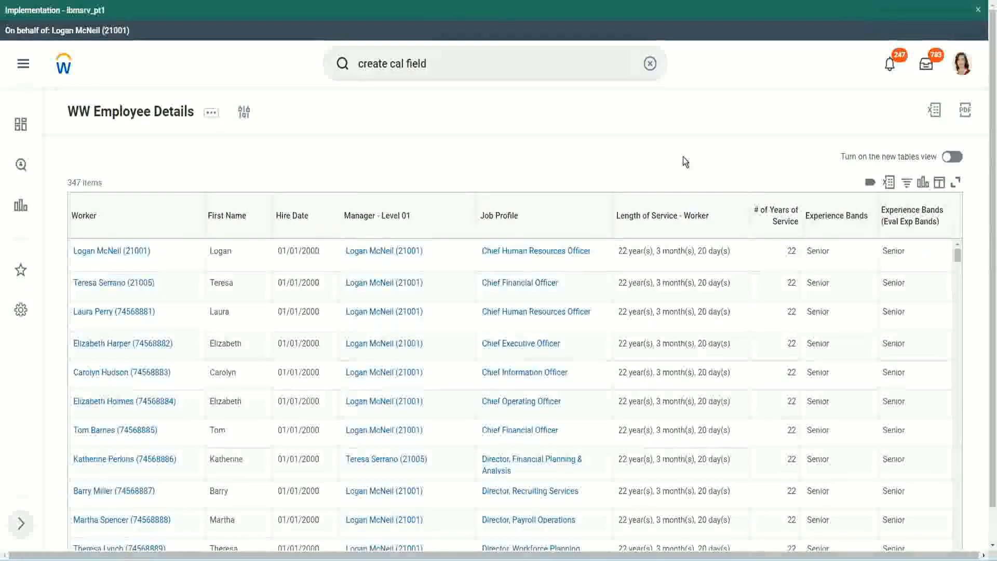
Step: Copy the name of the evaluate expression field CF-WW-Eval Exp-Derive Experience Bands from Years of Service
{"action": "left_click", "coordinate": [865, 250]}
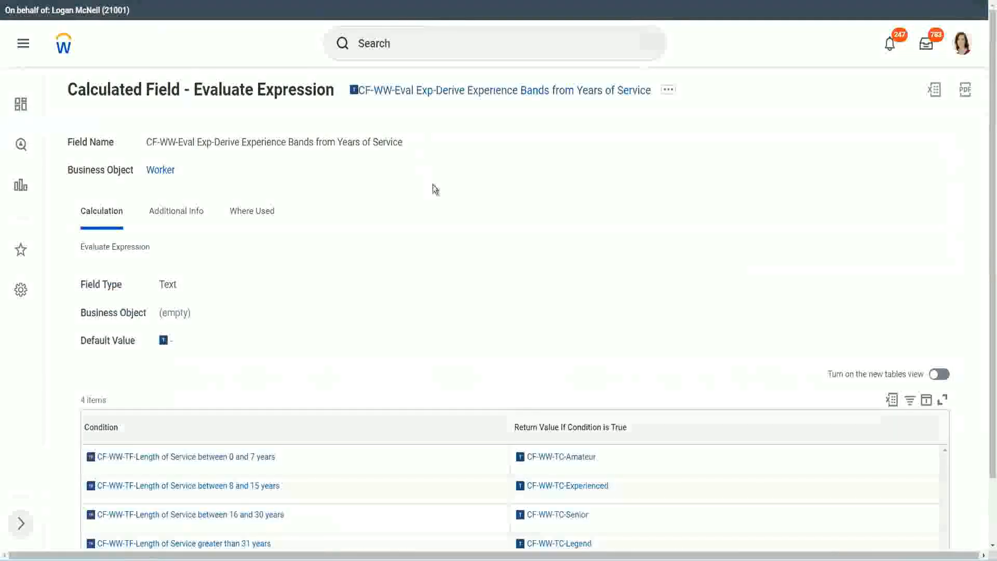
{"action": "right_click", "coordinate": [431, 96]}
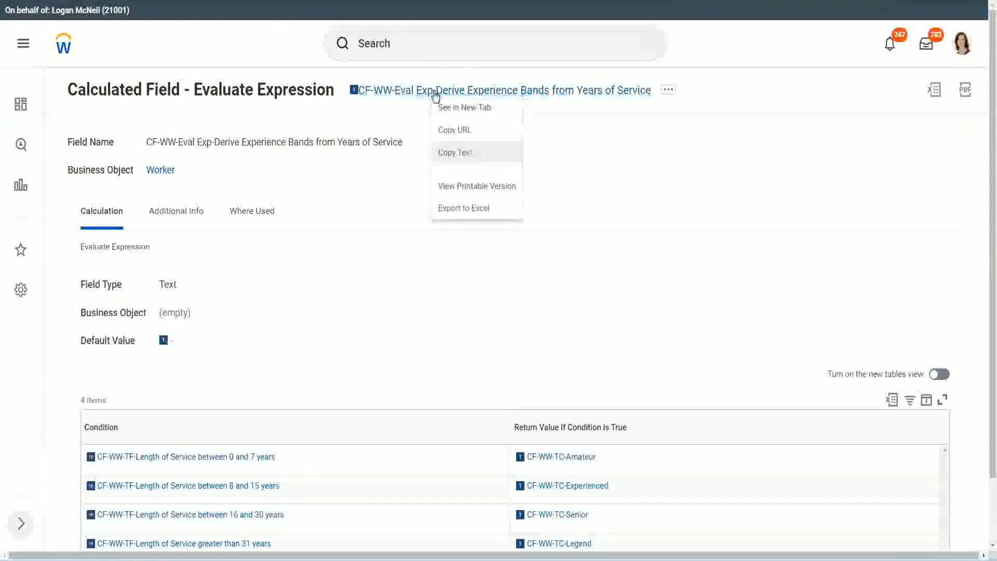
{"action": "left_click", "coordinate": [467, 154]}
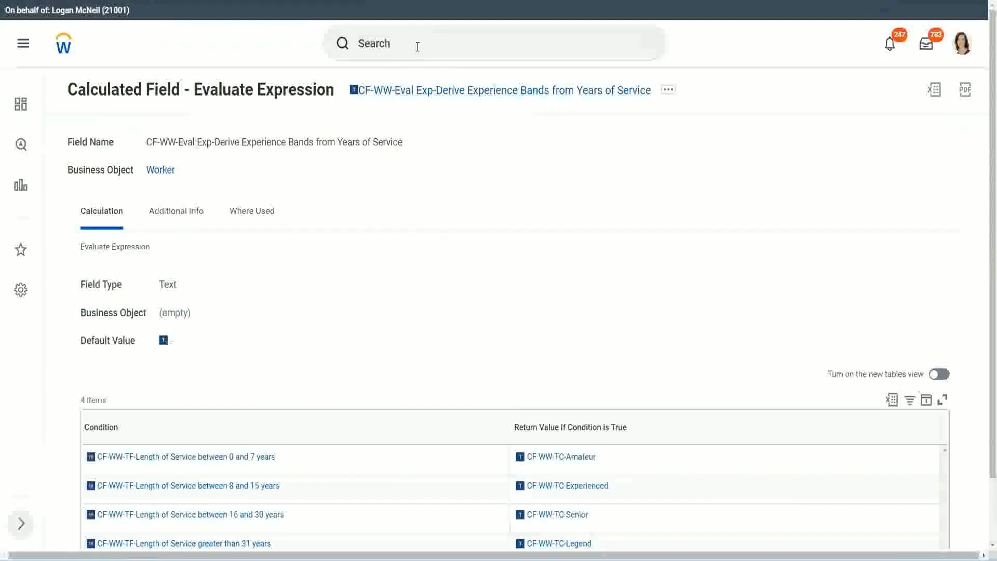
Step: Search for "create calc field" and open the Create Calculated Field task
{"action": "left_click", "coordinate": [417, 46]}
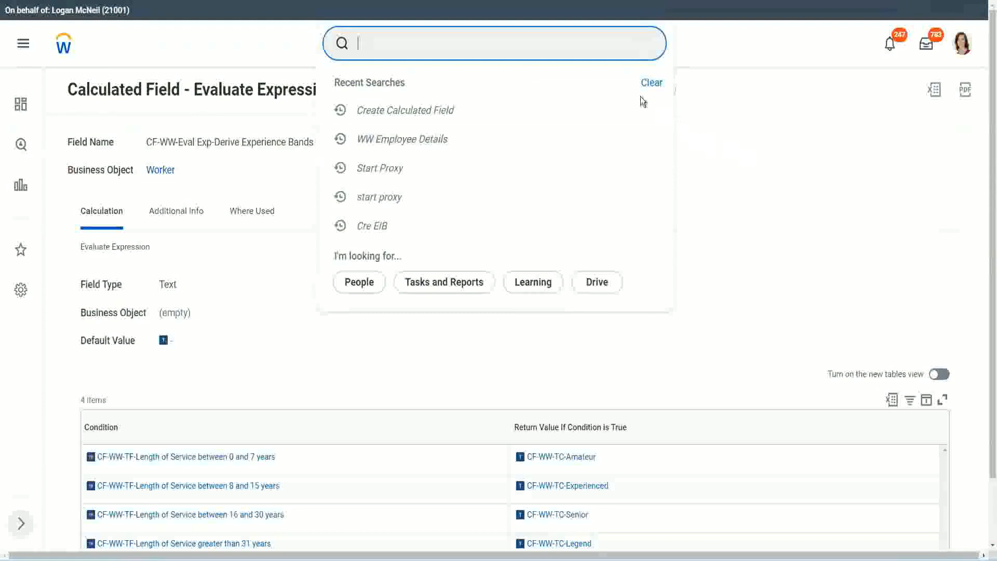
{"action": "left_click", "coordinate": [395, 39]}
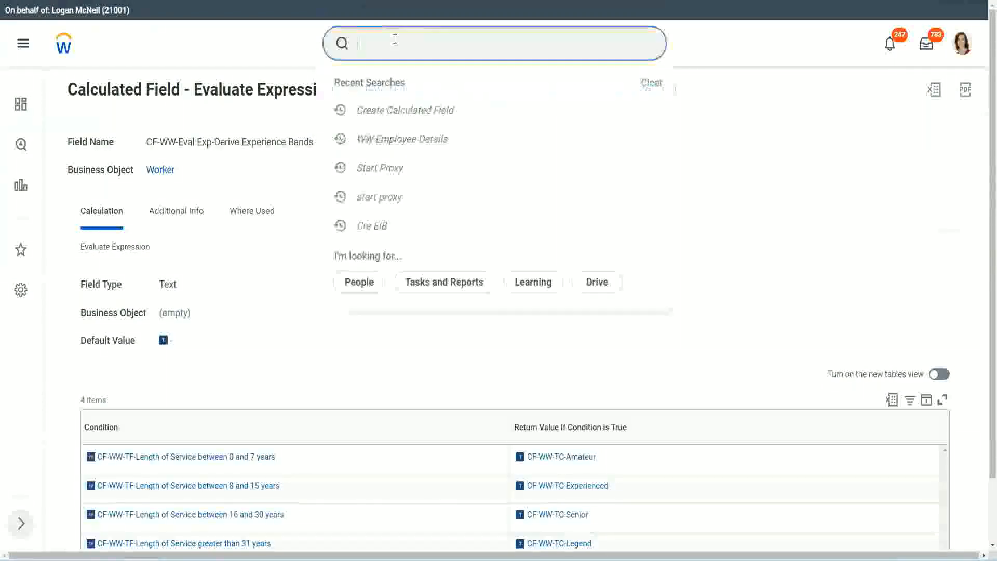
{"action": "type", "text": "create calc"}
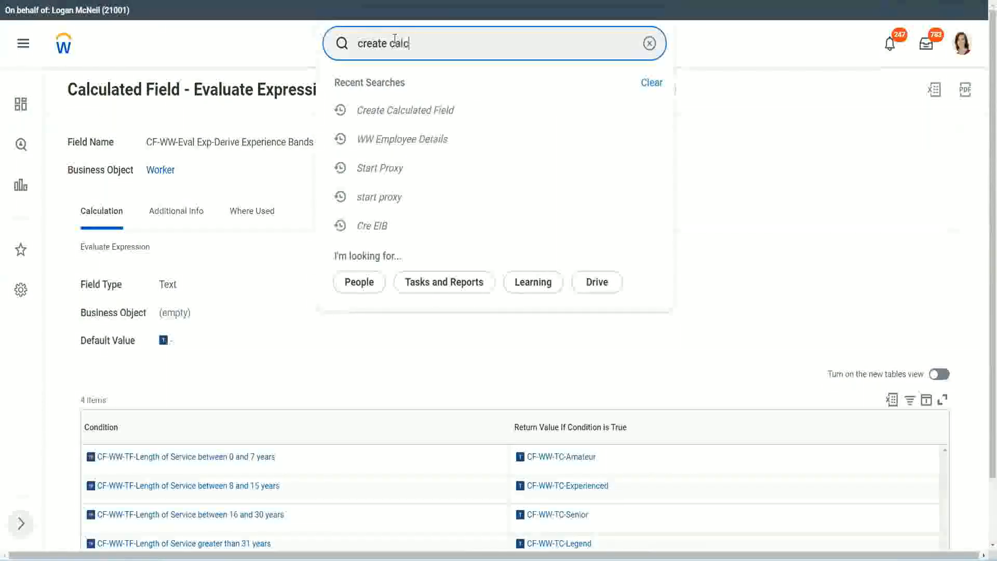
{"action": "type", "text": " field"}
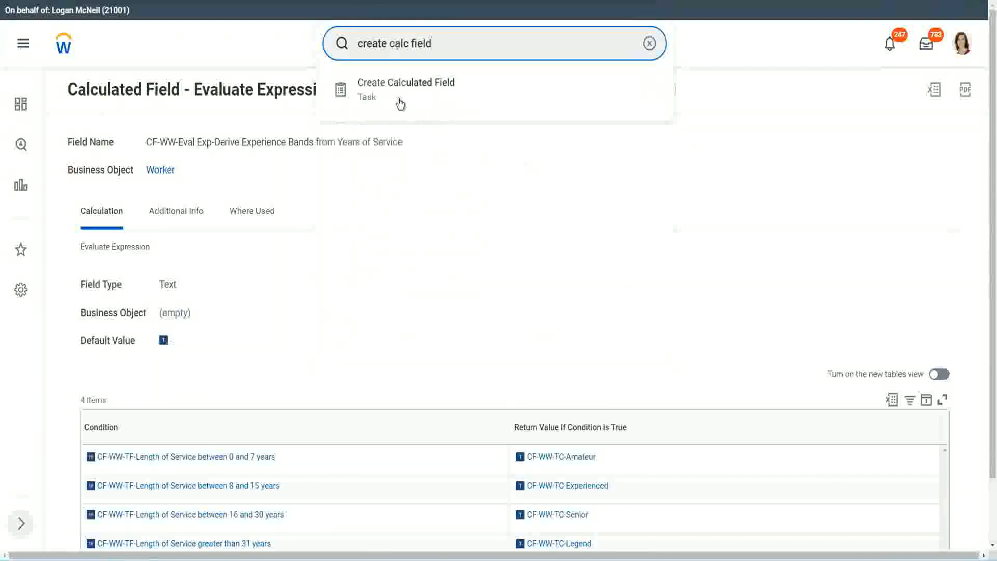
{"action": "left_click", "coordinate": [412, 95]}
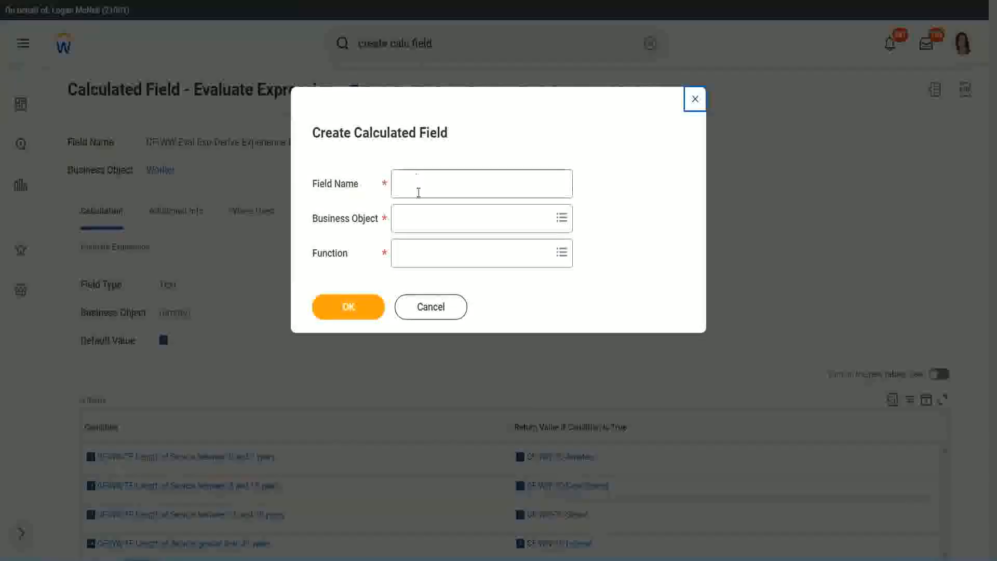
Step: Name the new calculated field "CF-WW-LRB-Identify Experience Bands from years of Service"
{"action": "left_click", "coordinate": [419, 185]}
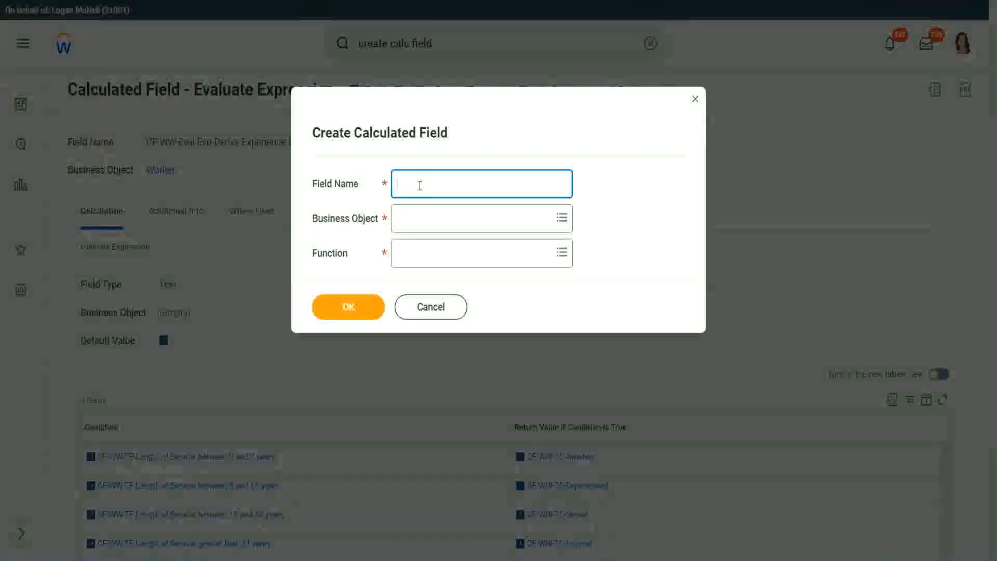
{"action": "type", "text": "CF"}
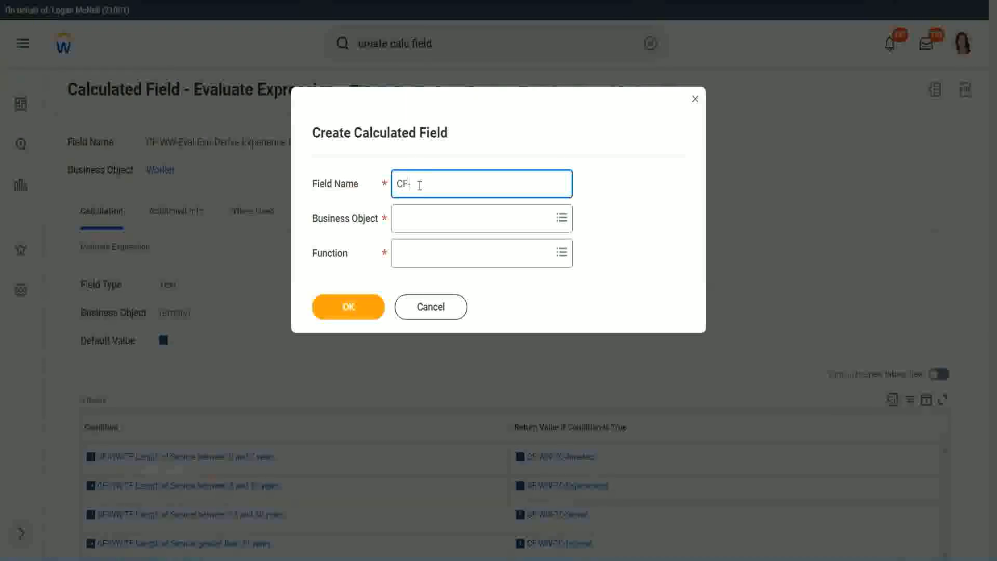
{"action": "type", "text": "-WW-LRB-Identify Exe"}
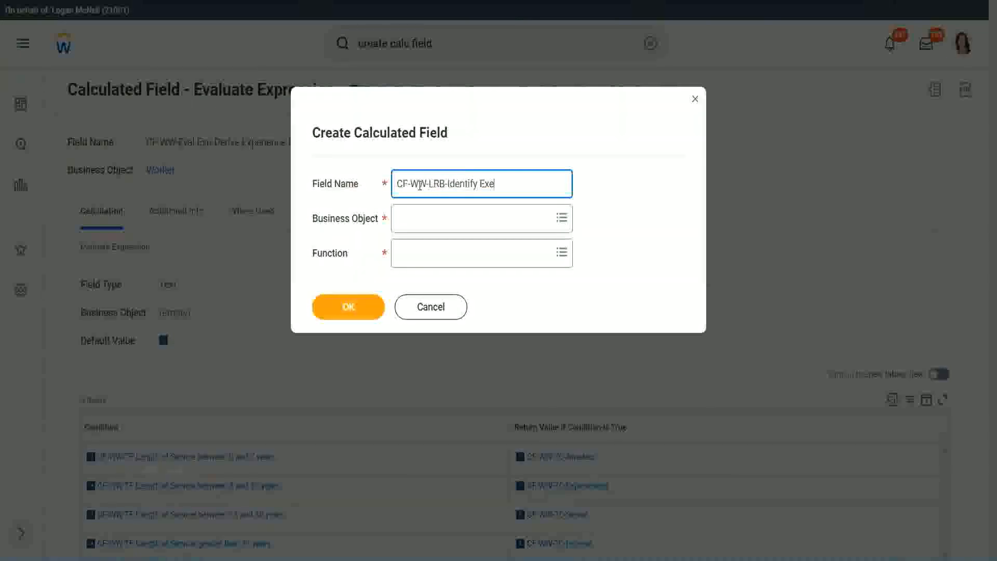
{"action": "key", "text": "BackSpace"}
{"action": "type", "text": "perience Bands fro"}
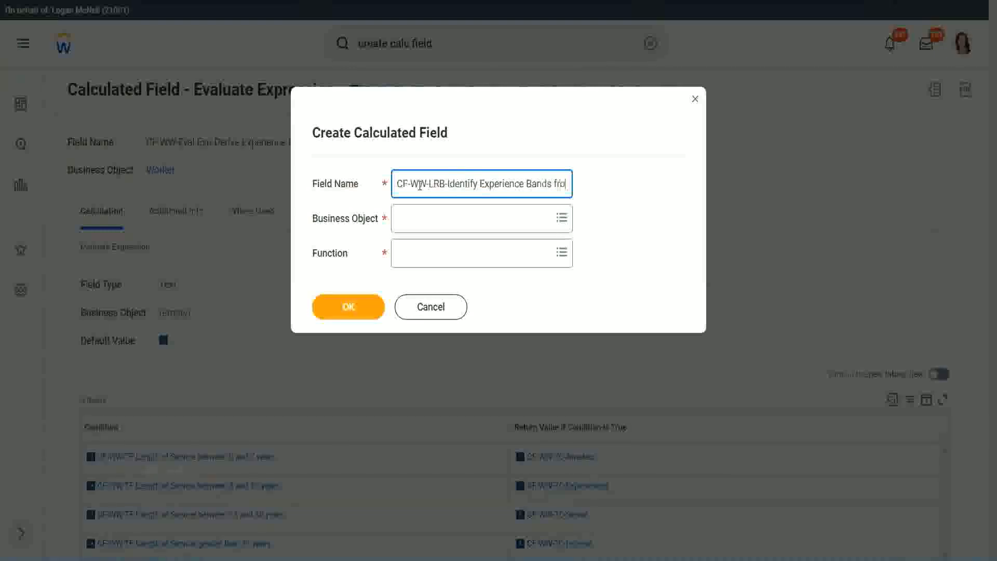
{"action": "type", "text": "m years of Service"}
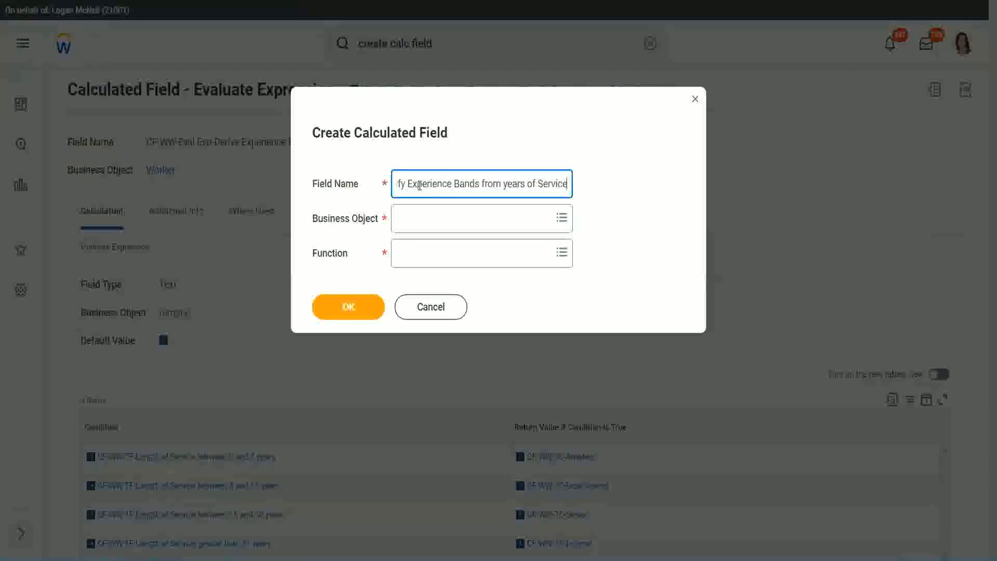
{"action": "key", "text": "Tab"}
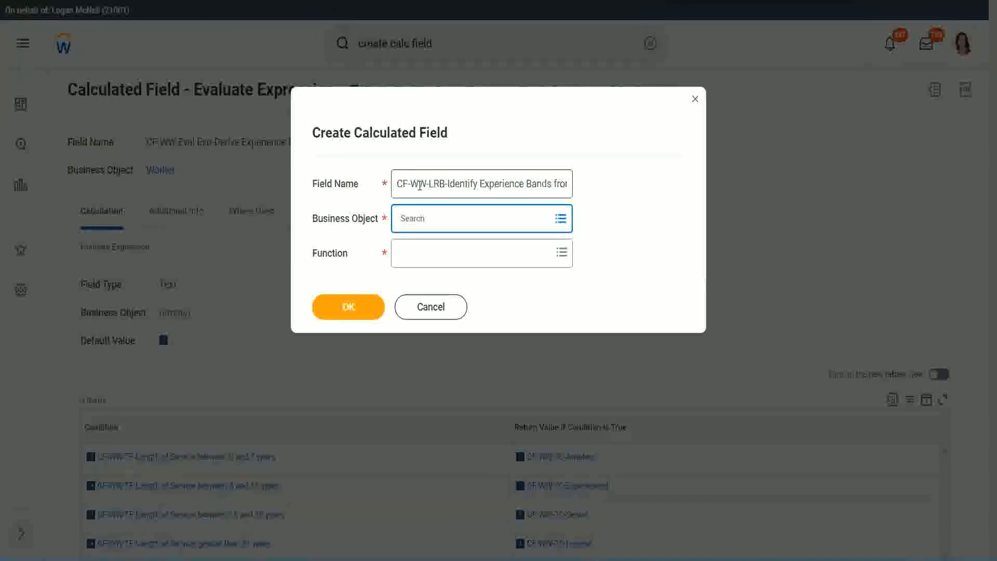
Step: Set the business object to Worker and the function to Lookup Range Band, and confirm the new calculated field
{"action": "type", "text": "worker"}
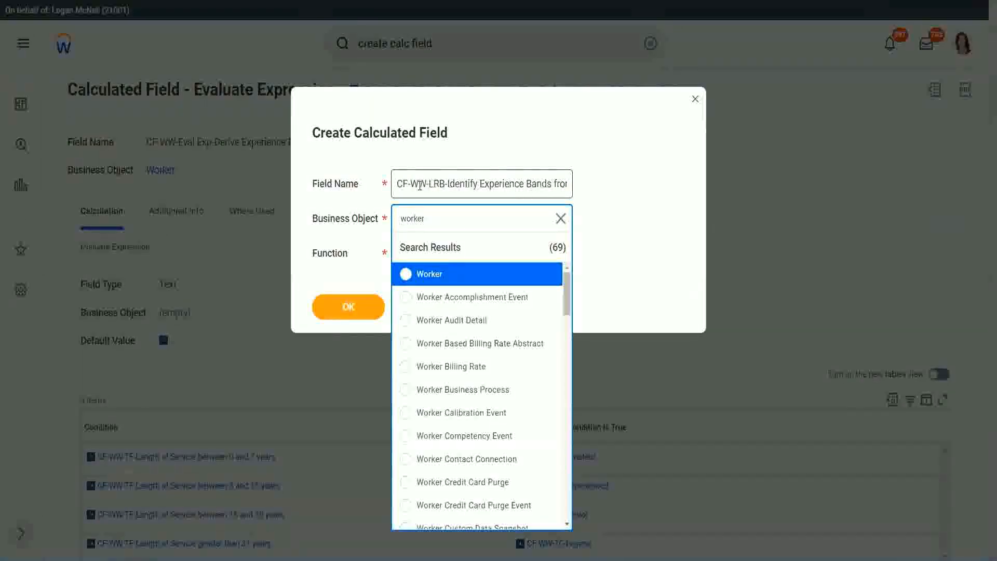
{"action": "key", "text": "Return"}
{"action": "type", "text": "lrb"}
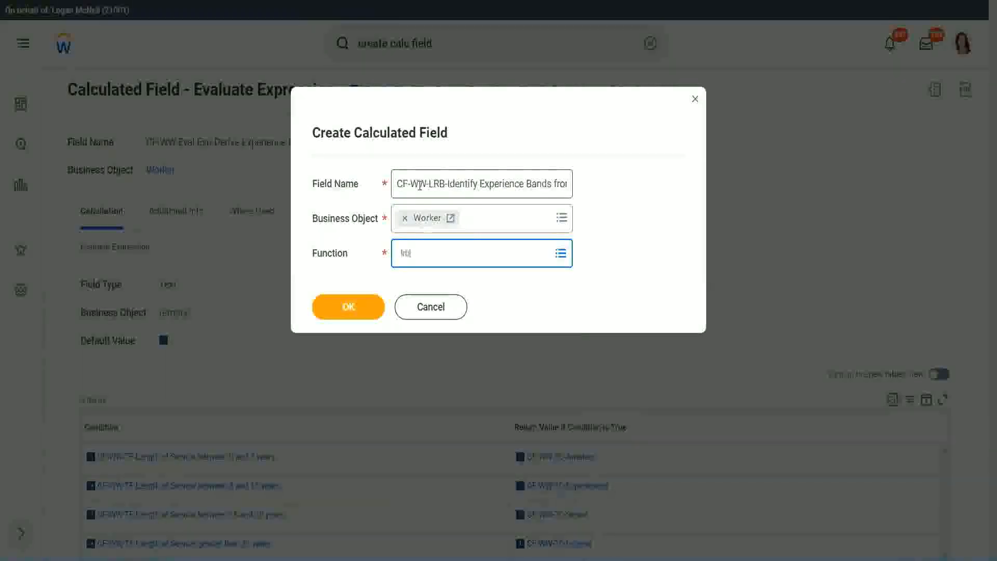
{"action": "key", "text": "Return"}
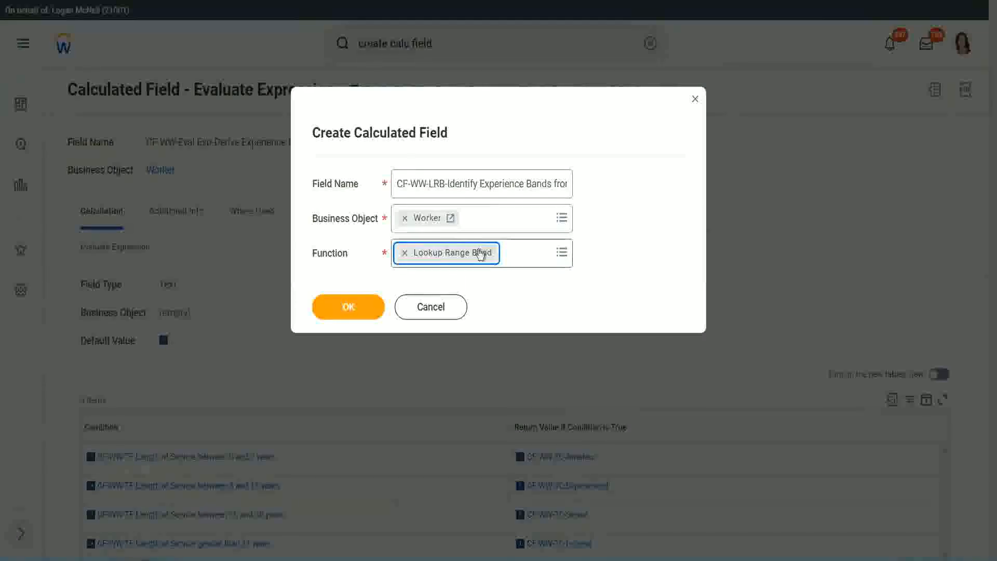
{"action": "left_click", "coordinate": [357, 310]}
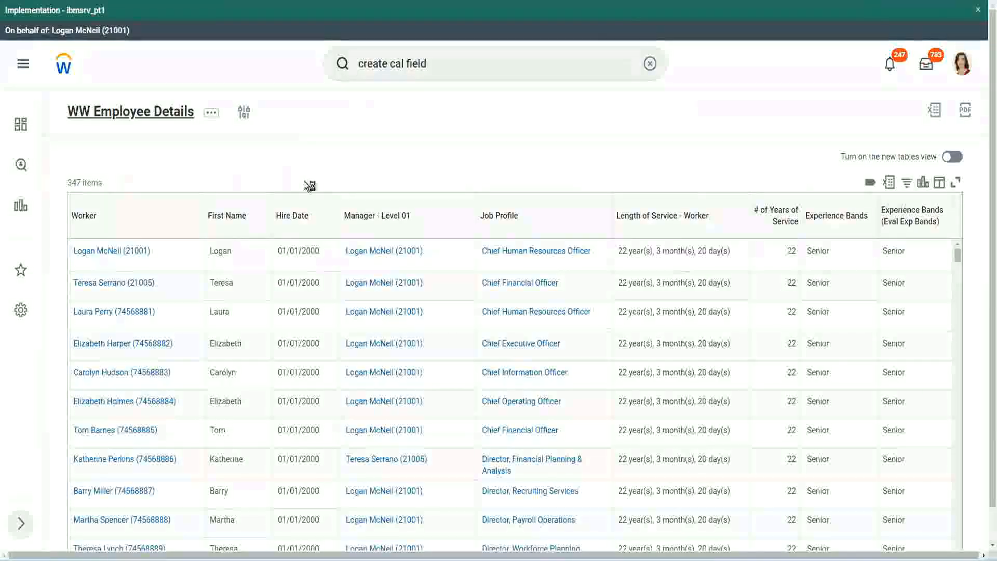
Step: Copy the name CF-WW-Convert Text To Number-Number of Years from Length of Service from the WW Employee Details report definition and set it as source field
{"action": "left_click", "coordinate": [357, 321]}
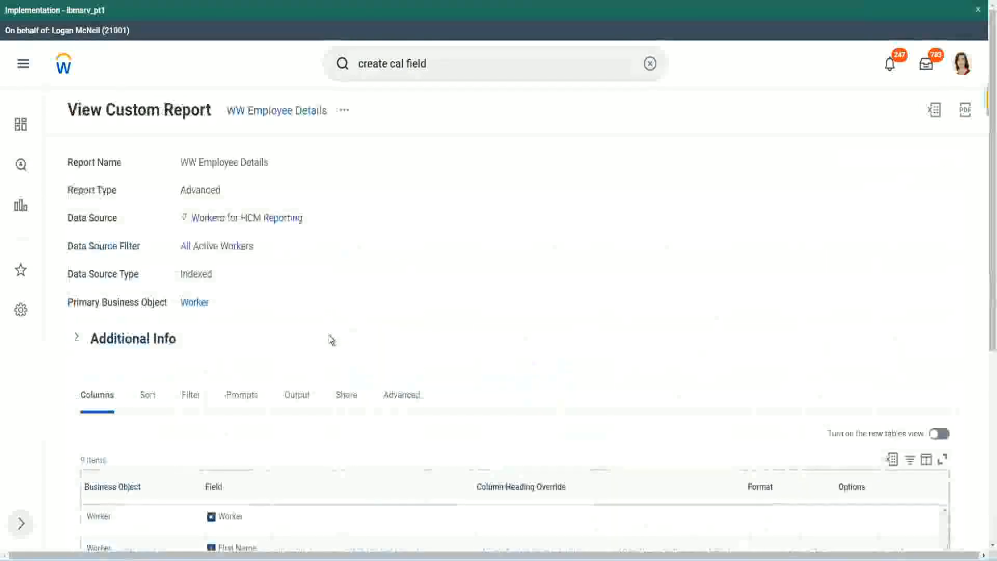
{"action": "scroll", "coordinate": [333, 337], "scroll_direction": "down", "scroll_amount": 5}
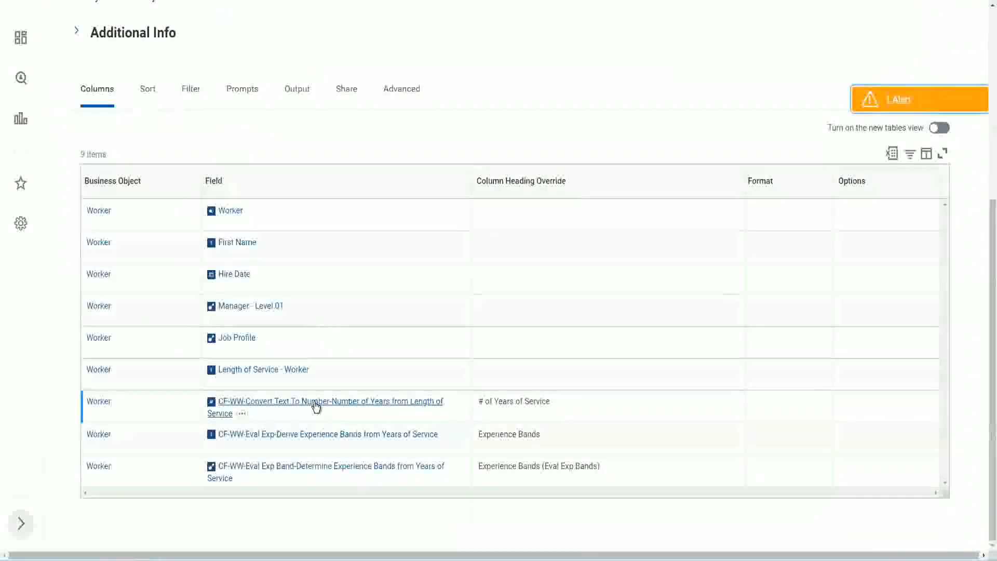
{"action": "right_click", "coordinate": [316, 407]}
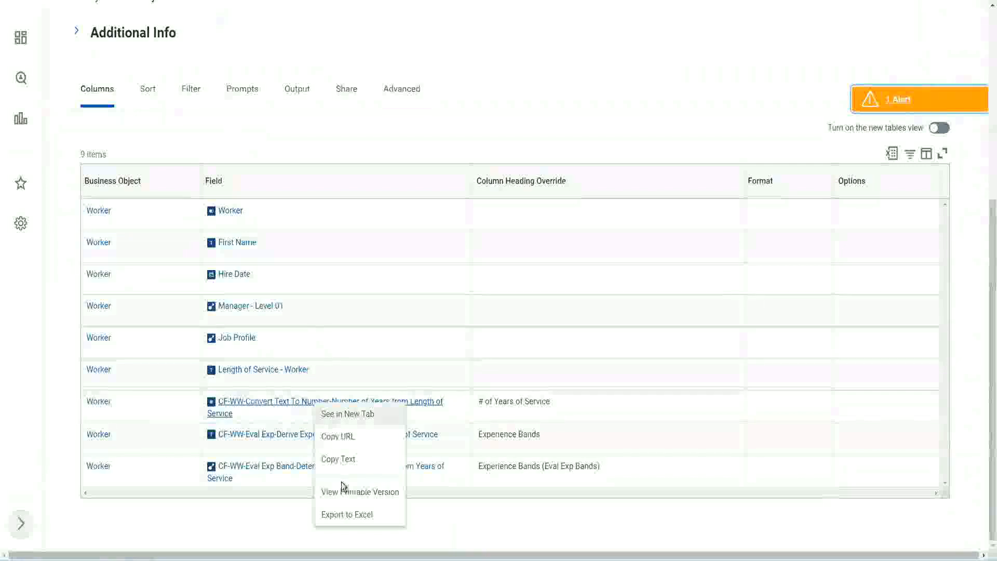
{"action": "left_click", "coordinate": [342, 460]}
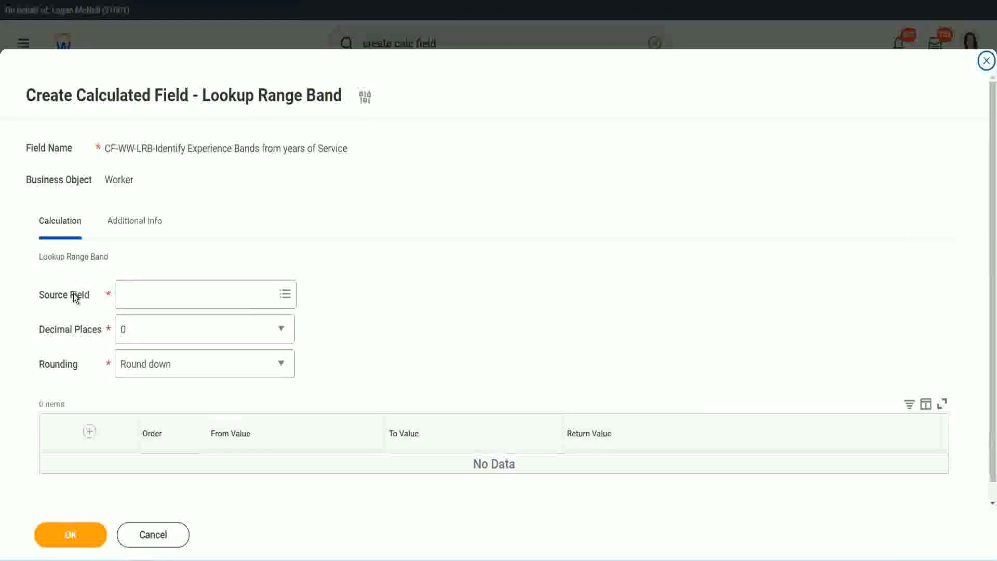
{"action": "left_click", "coordinate": [155, 292]}
{"action": "key", "text": "Return"}
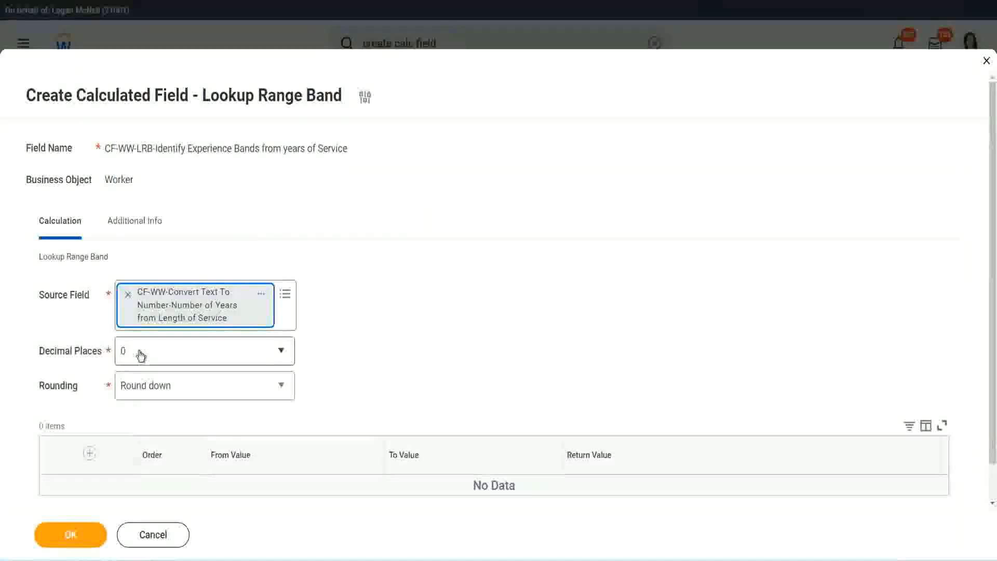
Step: Keep the decimal places at 0 and set the rounding to Round
{"action": "left_click", "coordinate": [194, 356]}
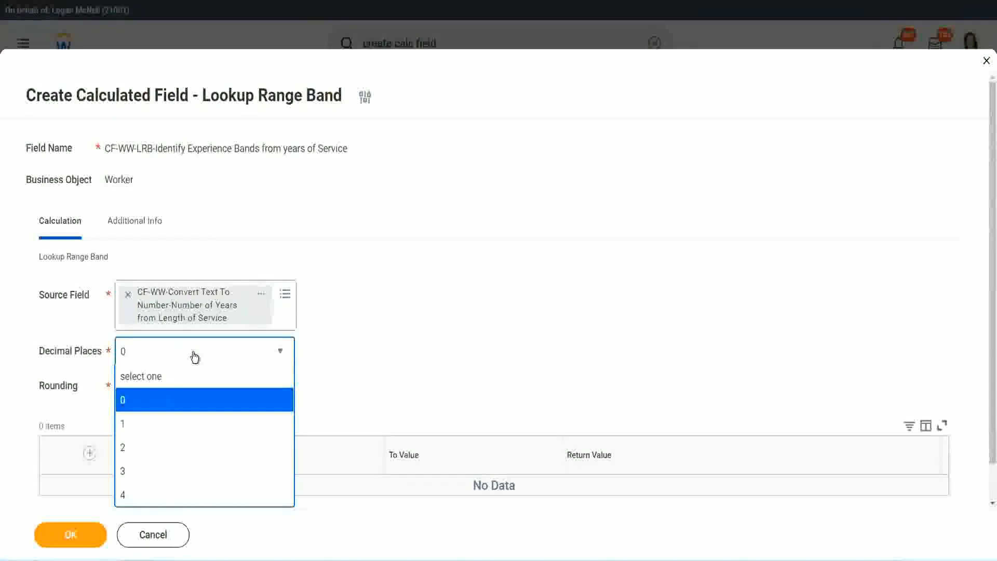
{"action": "left_click", "coordinate": [390, 343]}
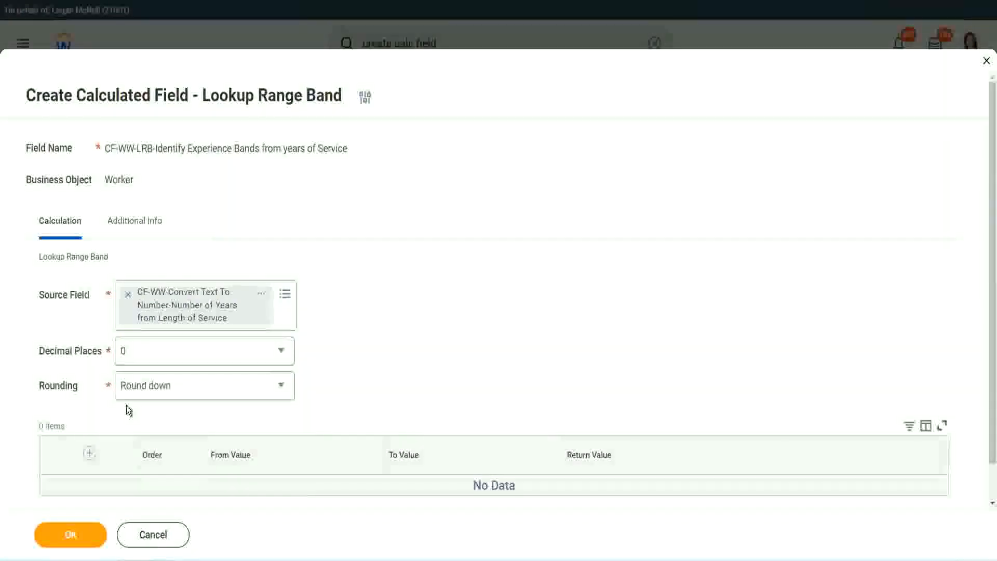
{"action": "left_click", "coordinate": [161, 389]}
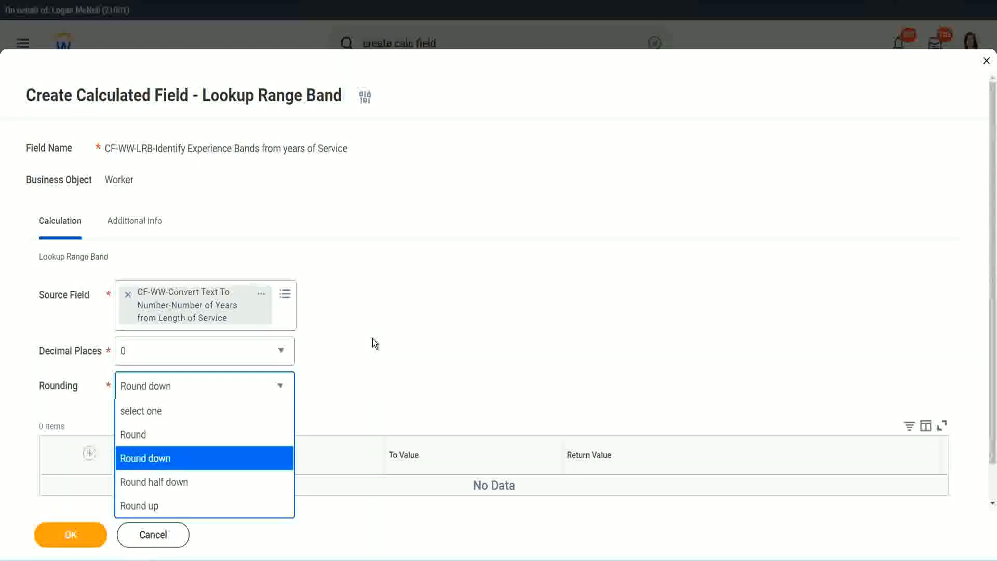
{"action": "left_click", "coordinate": [351, 382]}
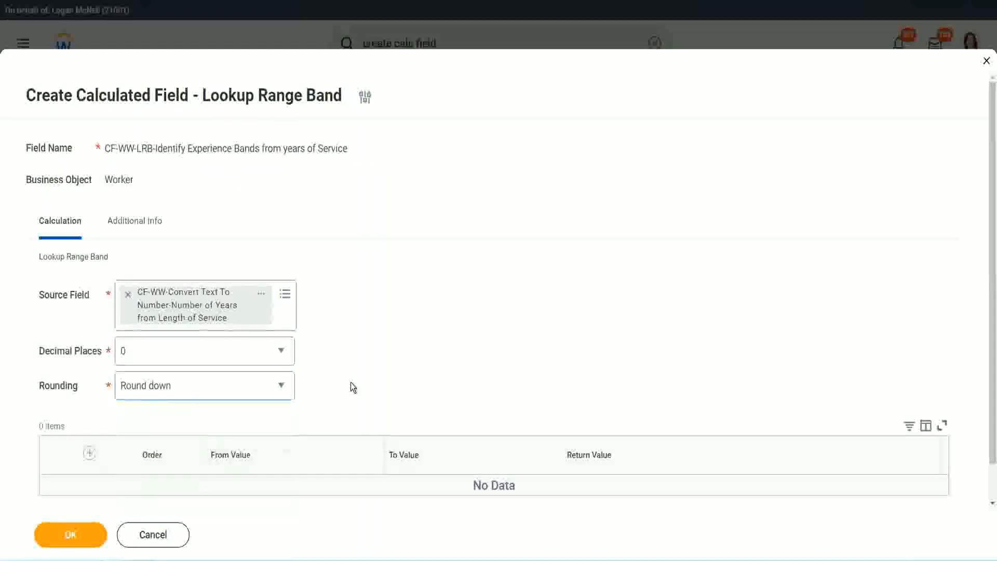
{"action": "left_click", "coordinate": [167, 385]}
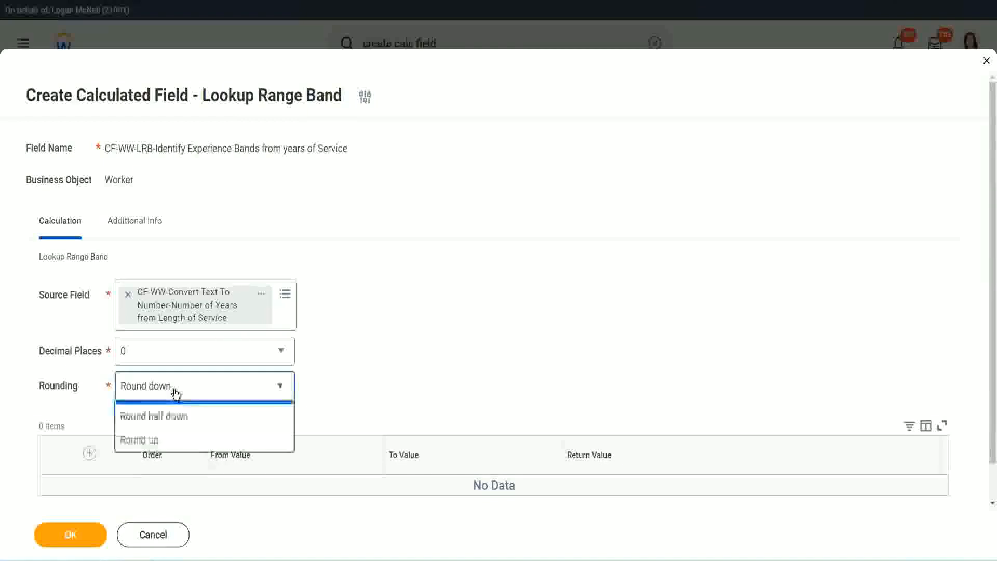
{"action": "left_click", "coordinate": [167, 436]}
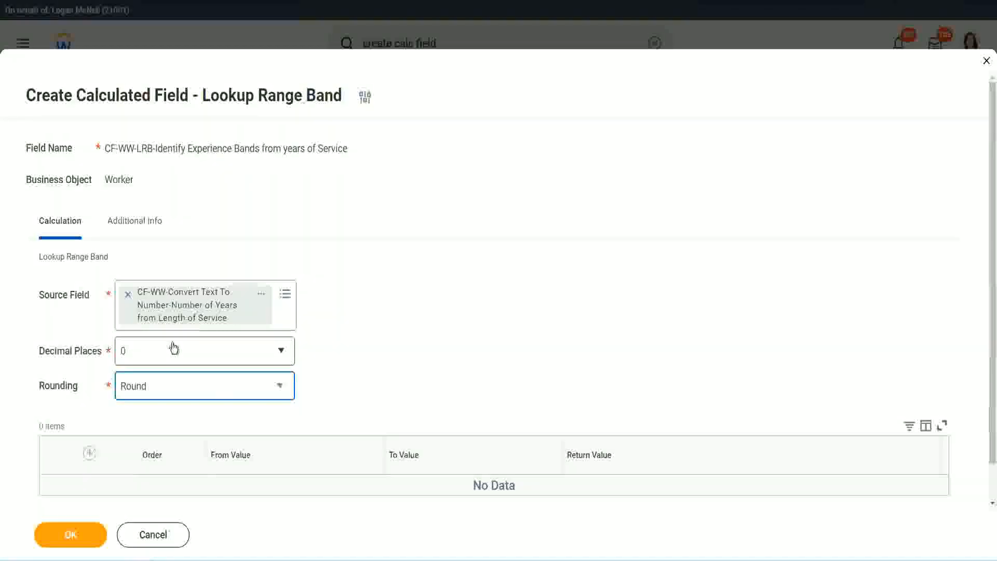
Step: Add a range band row from 0 to 7 with the return value "Amateur"
{"action": "left_click", "coordinate": [91, 453]}
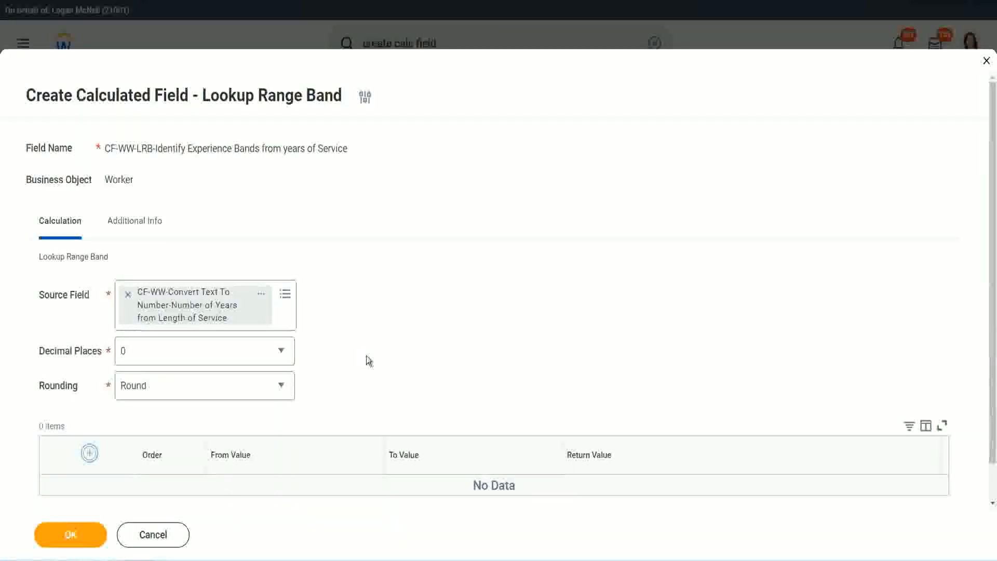
{"action": "scroll", "coordinate": [415, 310], "scroll_direction": "down", "scroll_amount": 2}
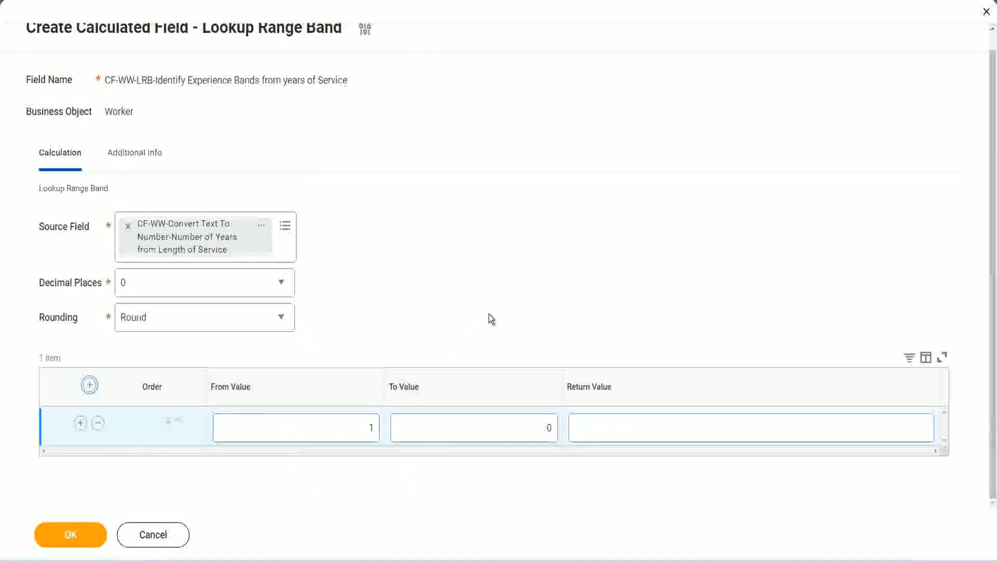
{"action": "left_click", "coordinate": [364, 431]}
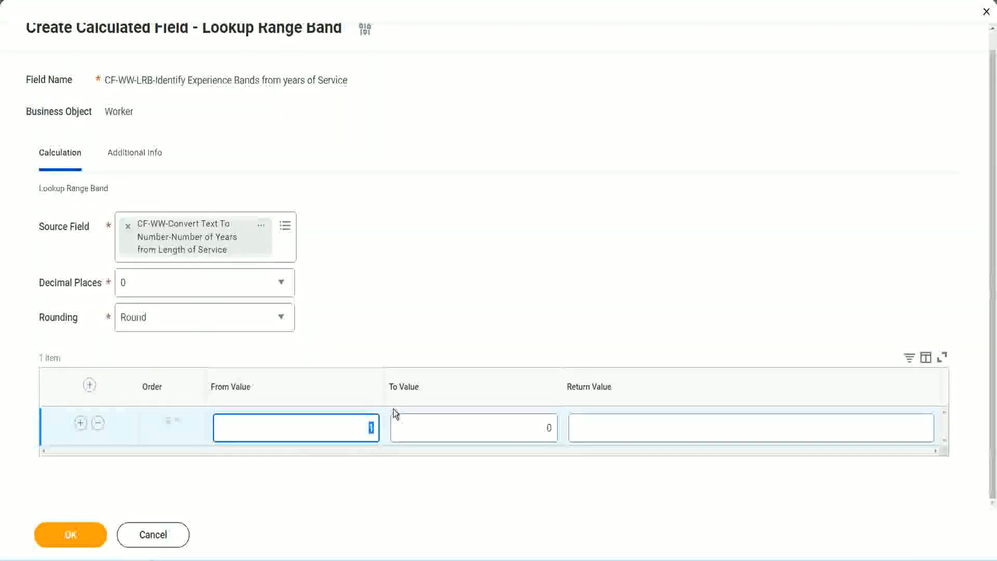
{"action": "type", "text": "0"}
{"action": "key", "text": "Tab"}
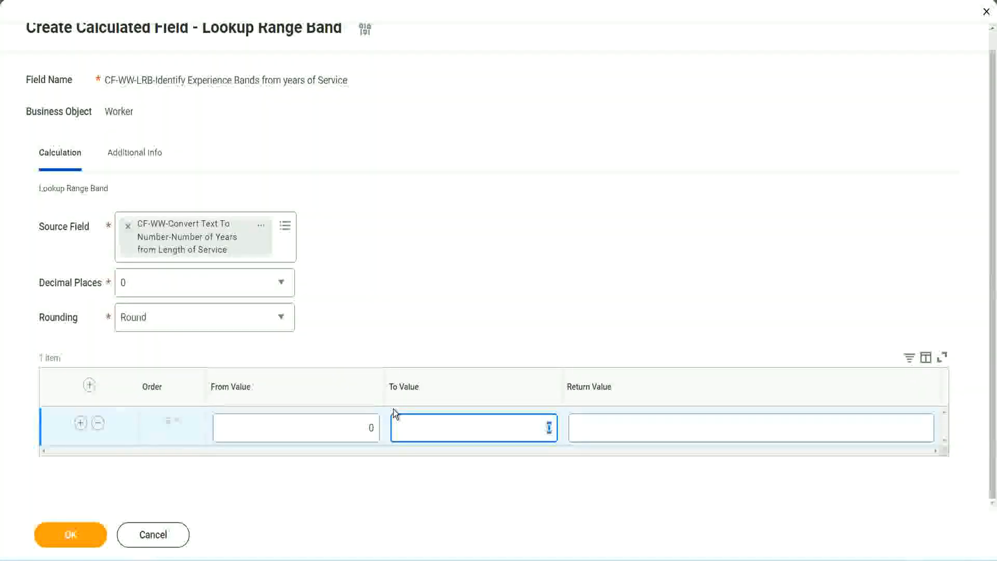
{"action": "type", "text": "7"}
{"action": "key", "text": "Tab"}
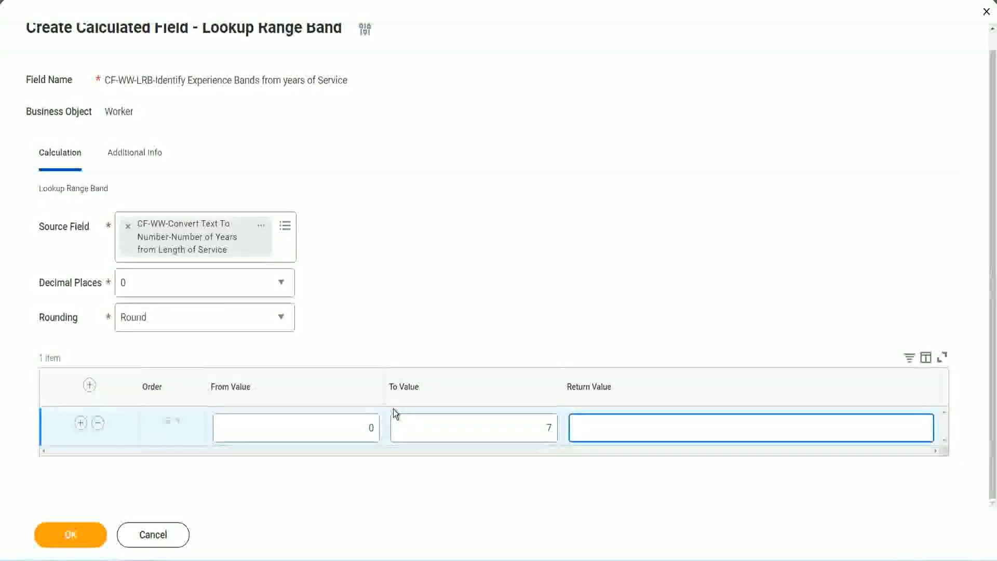
{"action": "type", "text": "Amateur"}
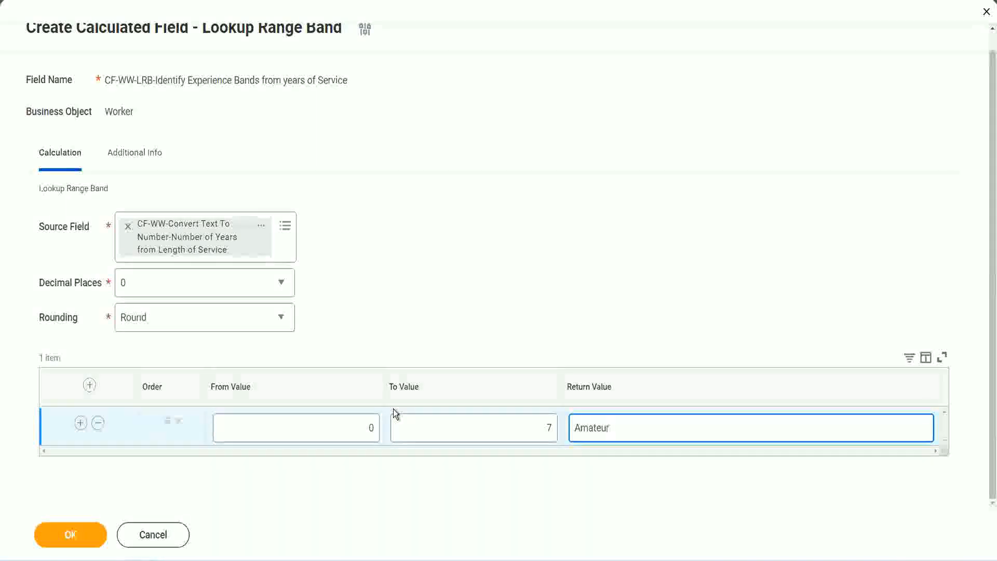
Step: Add a second range band row from 8 to 15 with the return value "Experienced"
{"action": "left_click", "coordinate": [346, 438]}
{"action": "left_click", "coordinate": [532, 415]}
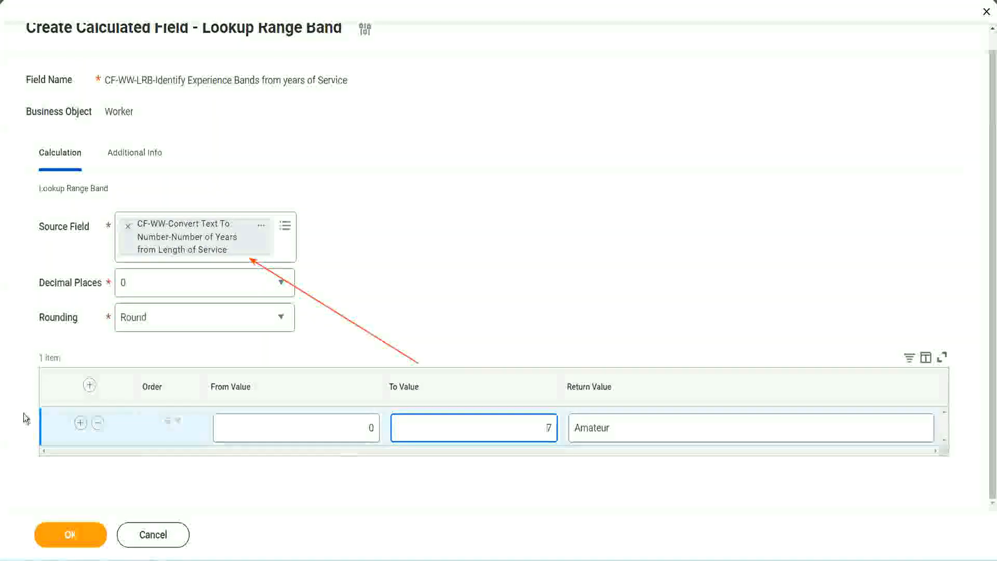
{"action": "left_click", "coordinate": [80, 425]}
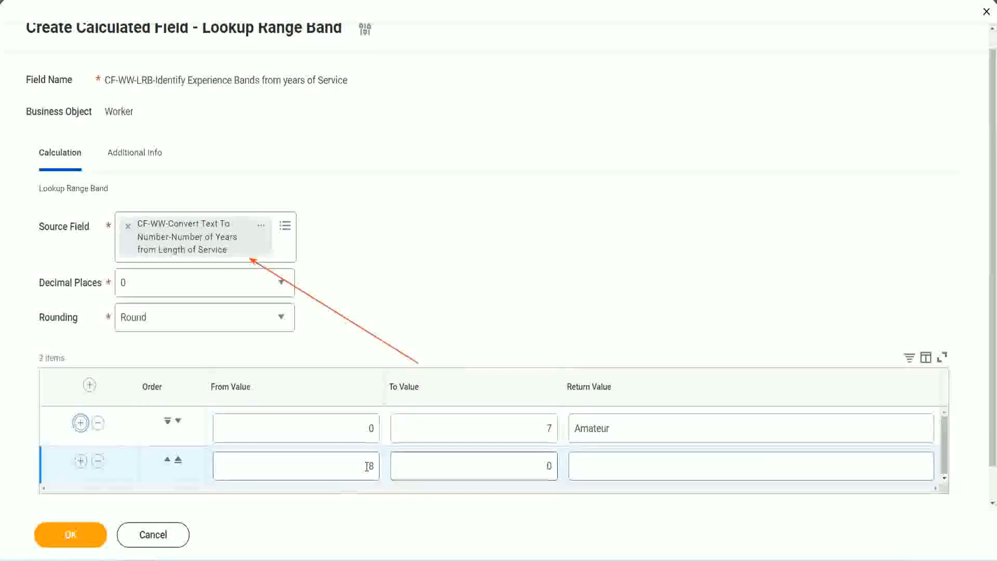
{"action": "left_click", "coordinate": [370, 465]}
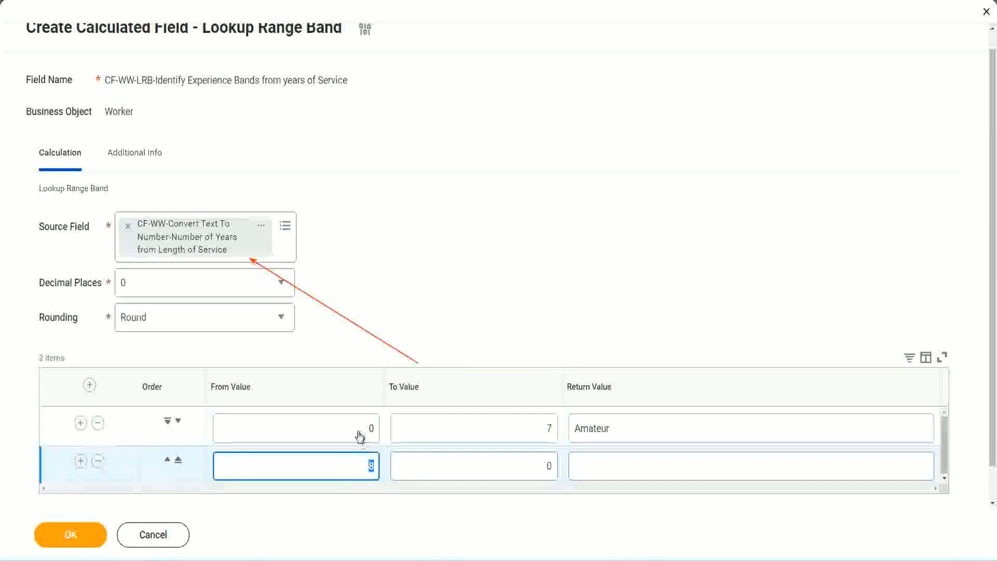
{"action": "left_click", "coordinate": [545, 428]}
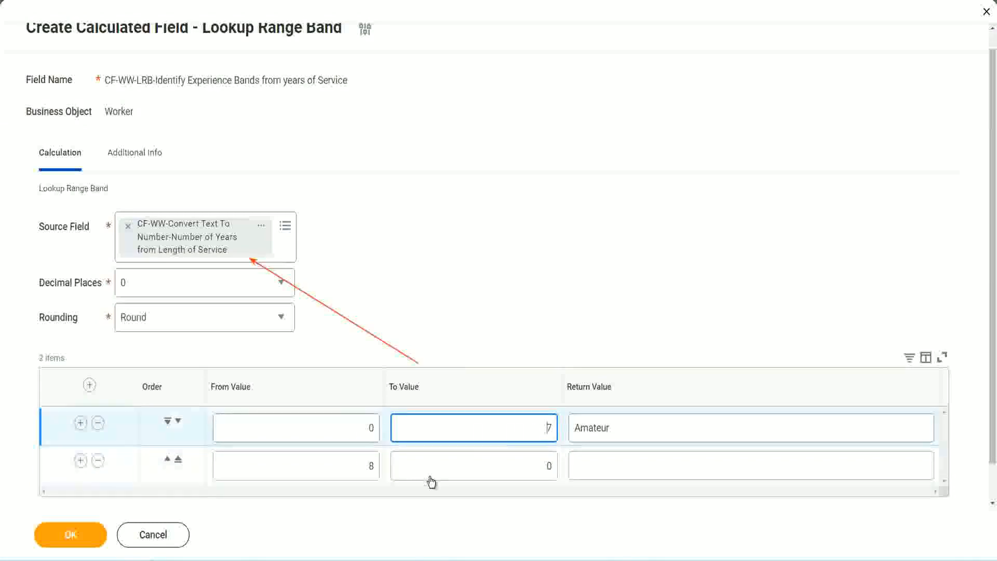
{"action": "left_click", "coordinate": [353, 466]}
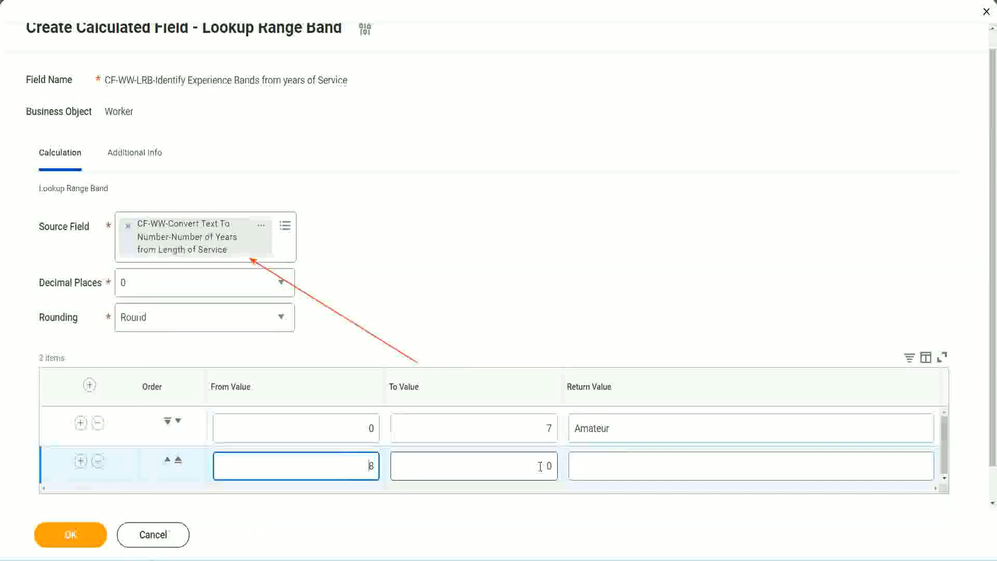
{"action": "left_click", "coordinate": [540, 466]}
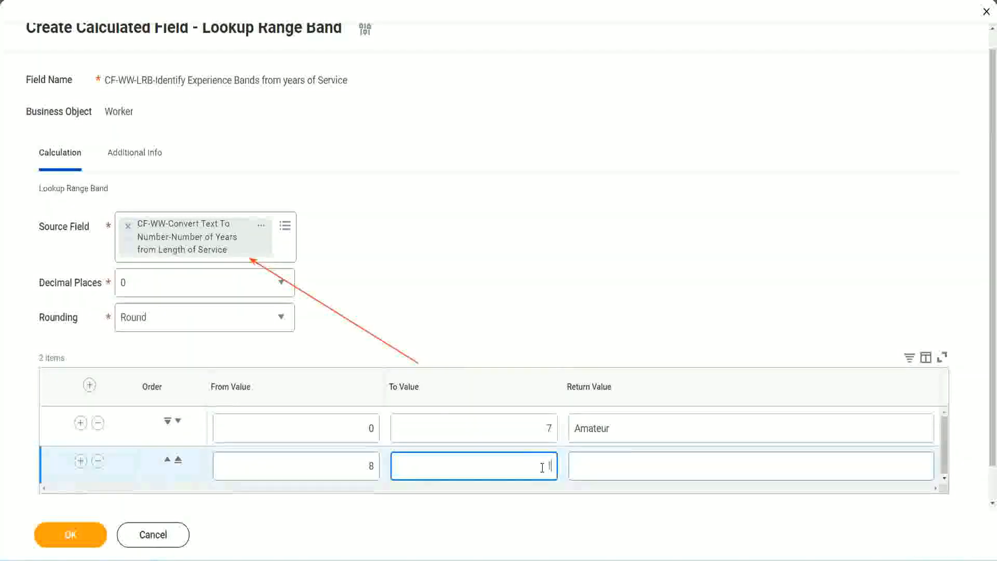
{"action": "type", "text": "15"}
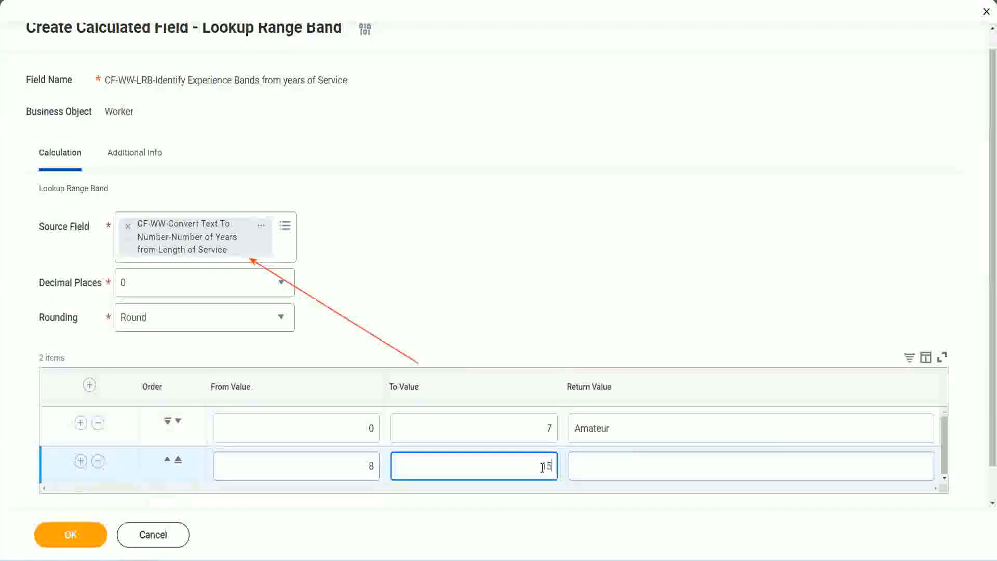
{"action": "left_click", "coordinate": [615, 463]}
{"action": "type", "text": "Ex"}
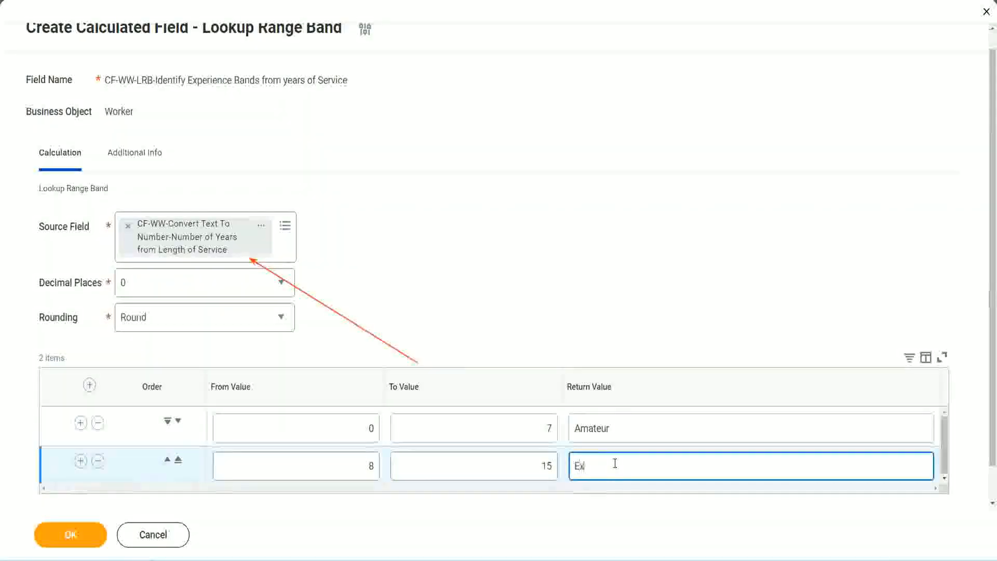
{"action": "type", "text": "perienced"}
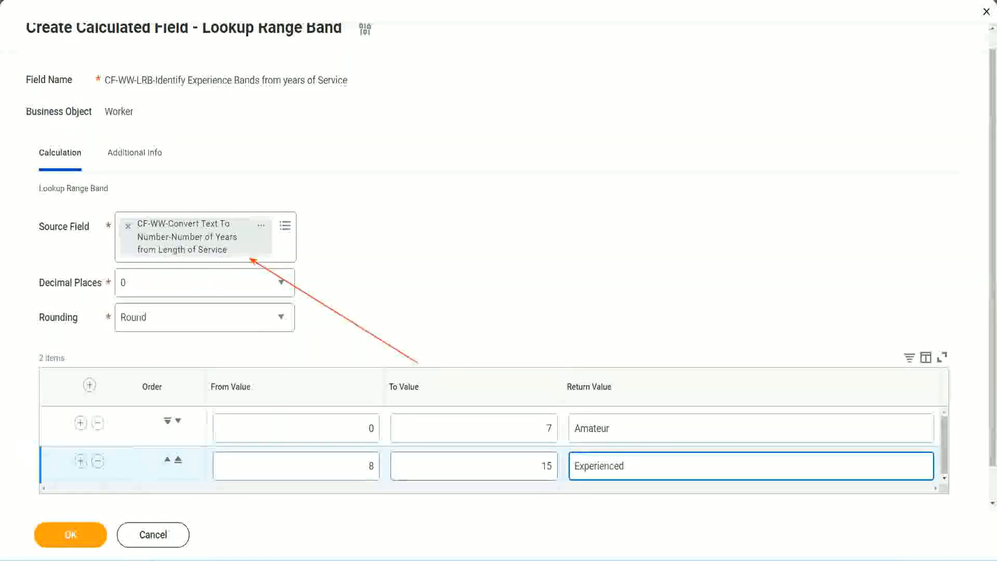
Step: Add a third range band row from 16 to 30 with the return value "Senior"
{"action": "left_click", "coordinate": [80, 461]}
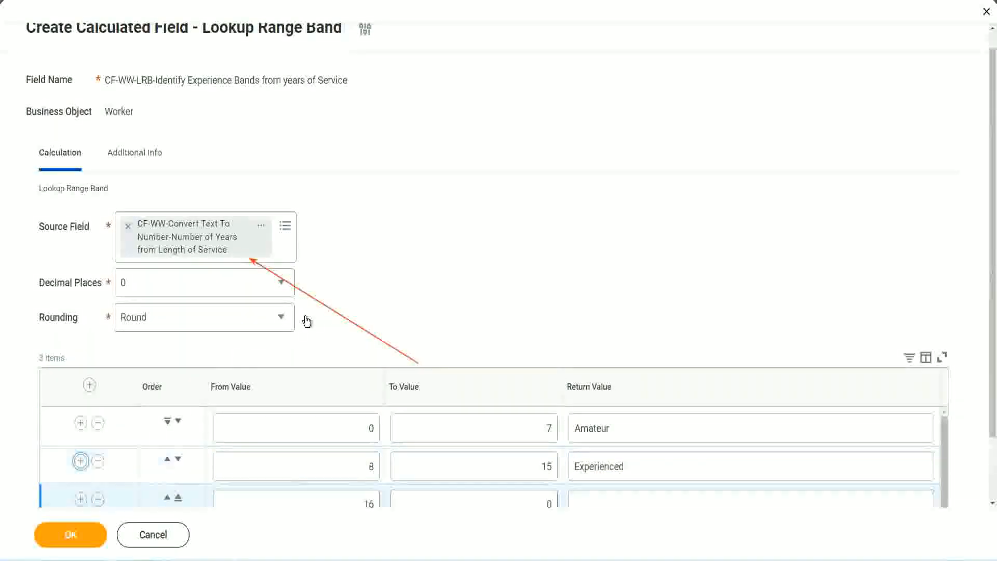
{"action": "scroll", "coordinate": [307, 320], "scroll_direction": "down", "scroll_amount": 2}
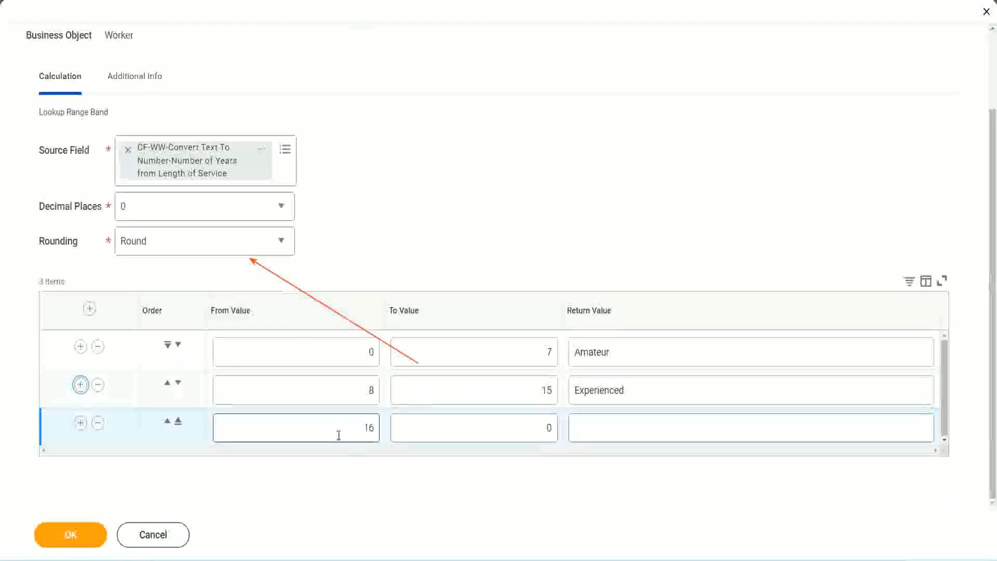
{"action": "left_click", "coordinate": [499, 429]}
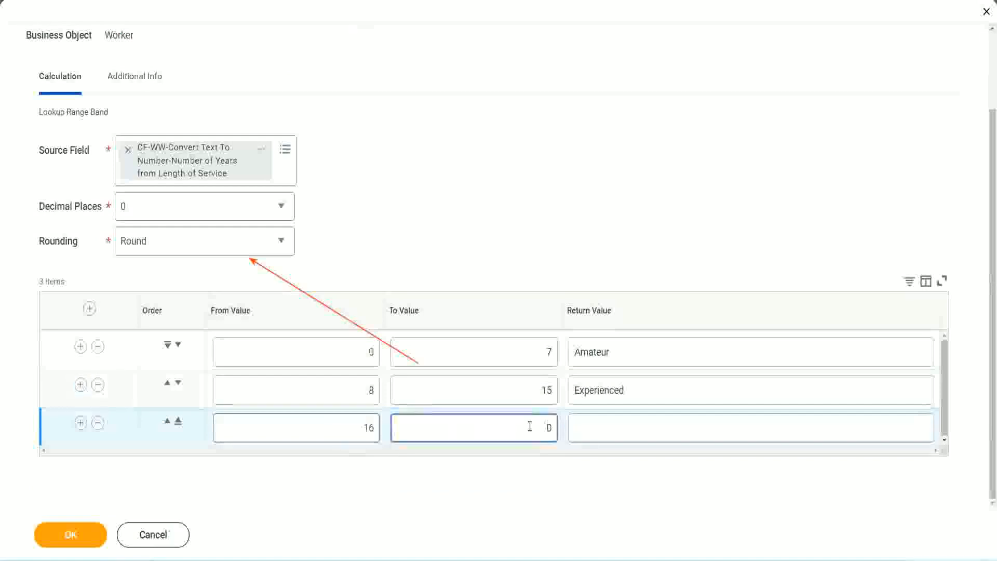
{"action": "type", "text": "3"}
{"action": "key", "text": "Tab"}
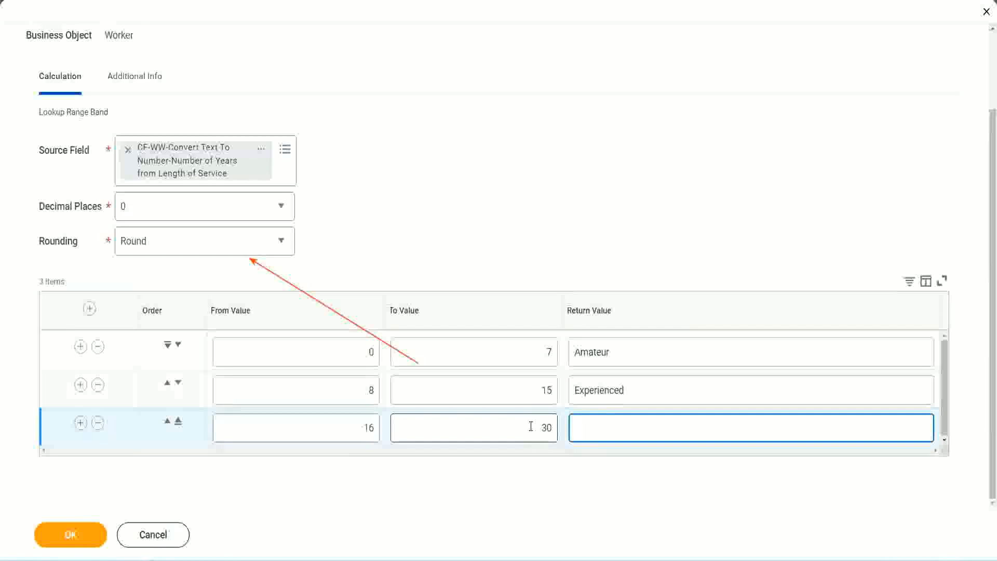
{"action": "type", "text": "Senior"}
Step: Add a fourth range band row from 31 to 1000 with the return value "Legend"
{"action": "left_click", "coordinate": [79, 426]}
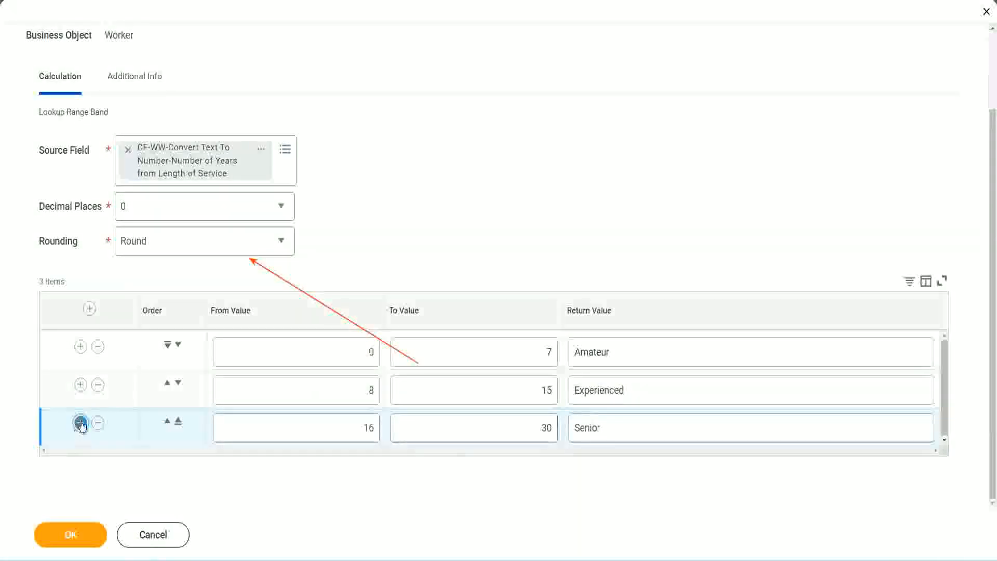
{"action": "left_click", "coordinate": [329, 422]}
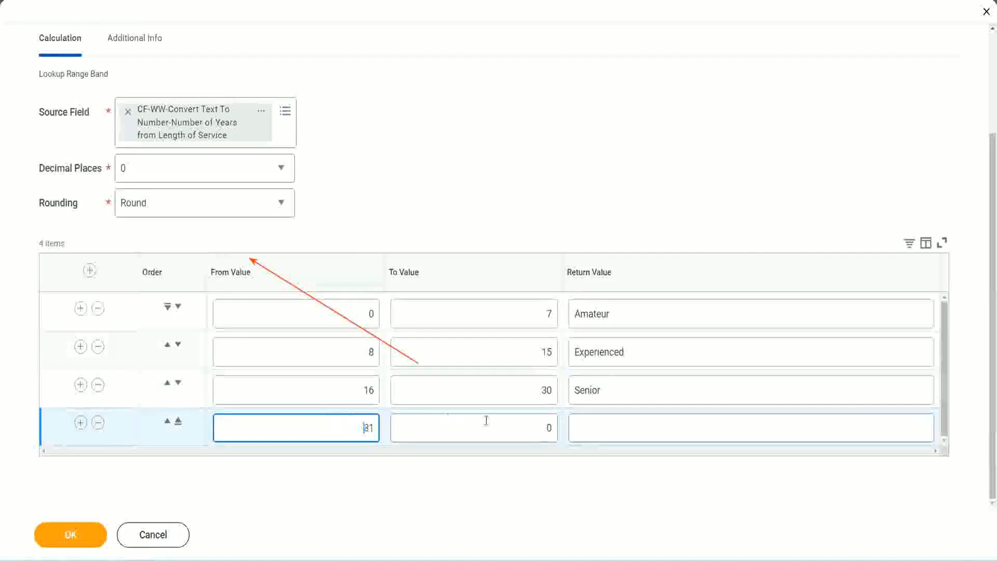
{"action": "left_click", "coordinate": [537, 428]}
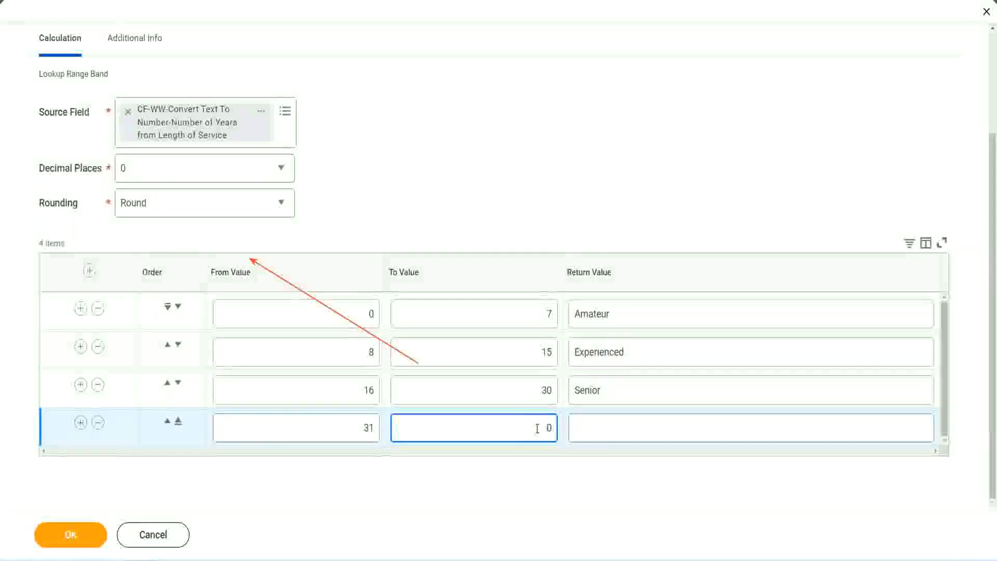
{"action": "type", "text": "1000"}
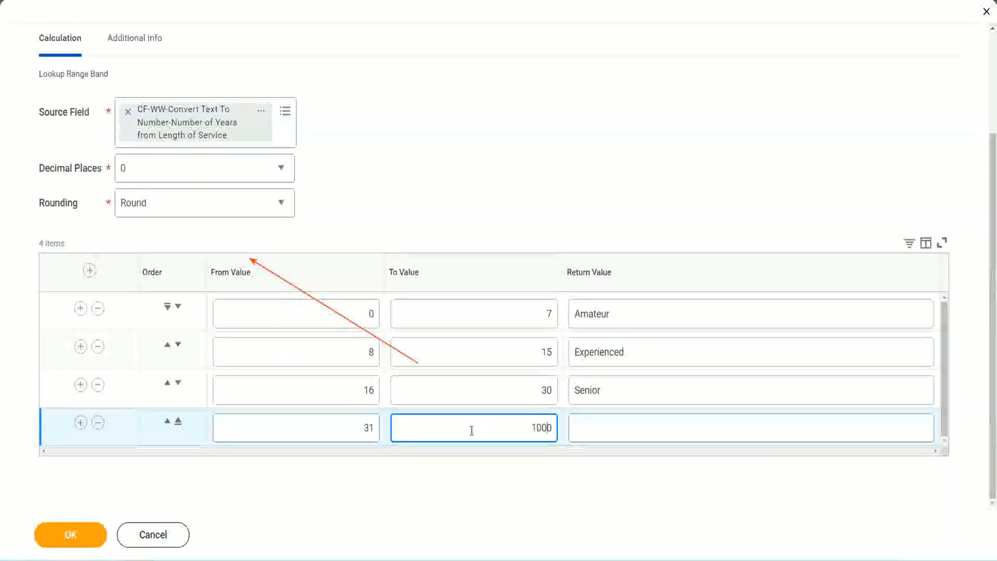
{"action": "left_click_drag", "start_coordinate": [518, 422], "coordinate": [578, 422]}
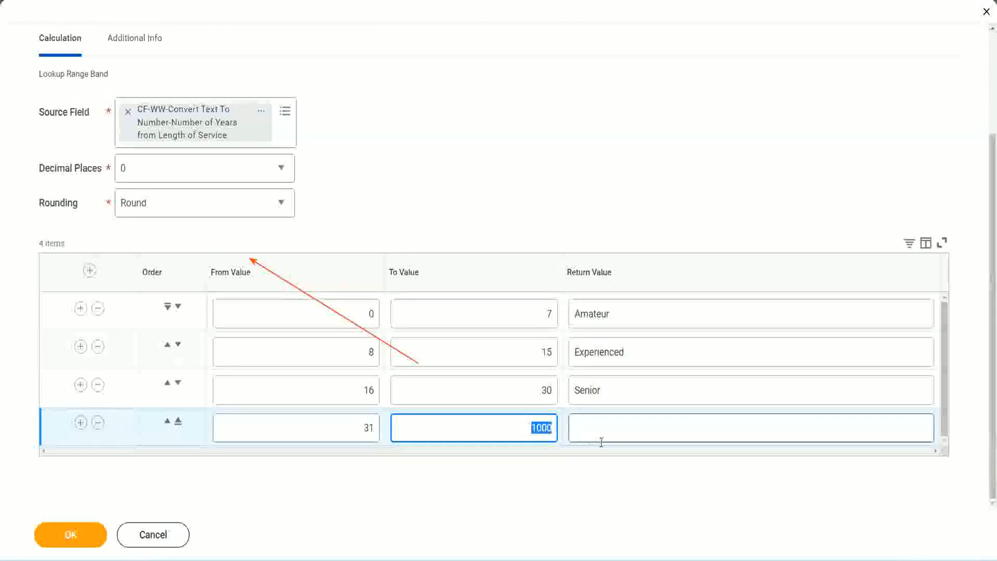
{"action": "left_click", "coordinate": [532, 424]}
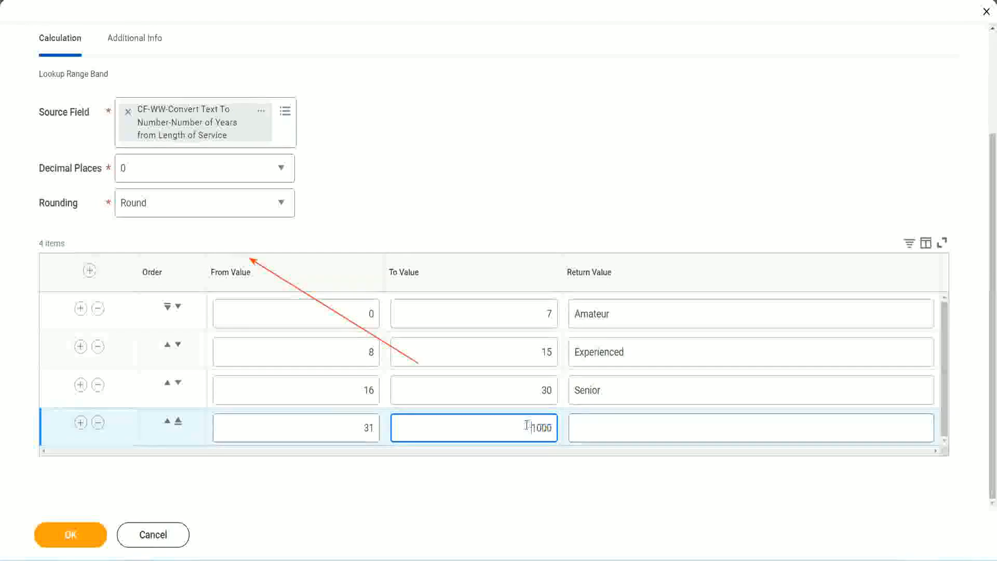
{"action": "left_click_drag", "start_coordinate": [522, 425], "coordinate": [557, 425]}
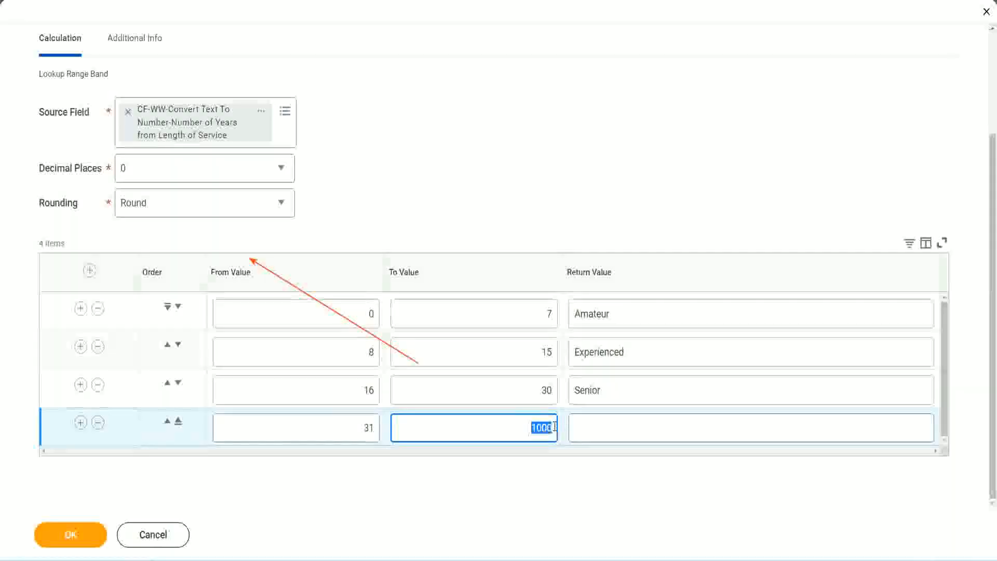
{"action": "left_click", "coordinate": [622, 428]}
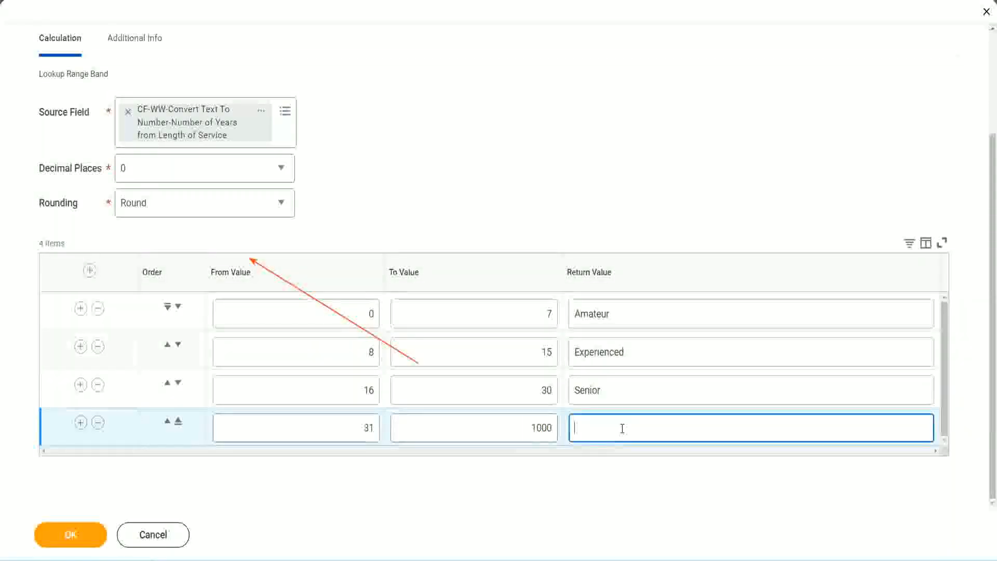
{"action": "type", "text": "Legend"}
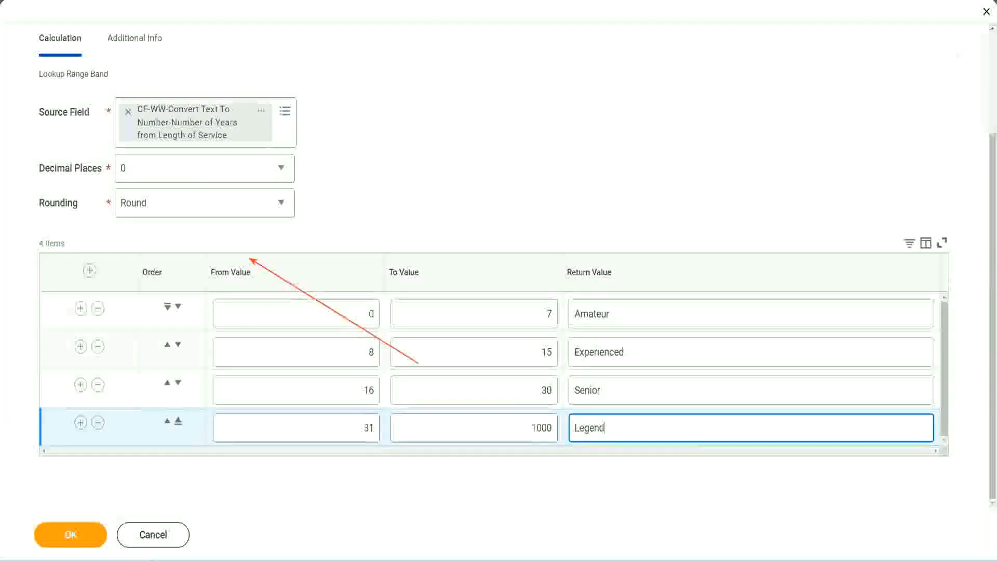
{"action": "left_click", "coordinate": [467, 176]}
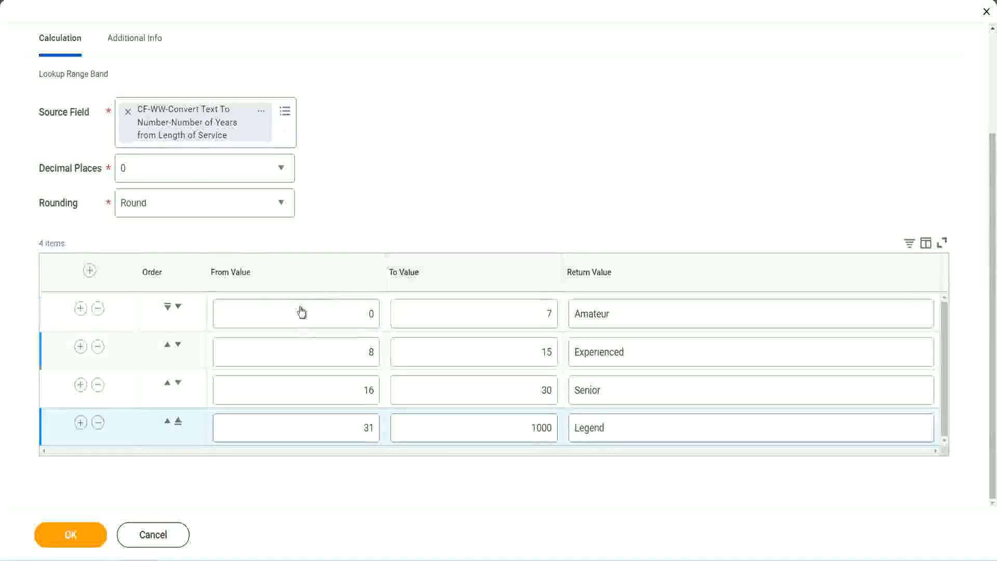
Step: Review the From, To and Return Value entries of the four range band rows
{"action": "left_click", "coordinate": [647, 312]}
{"action": "left_click", "coordinate": [645, 353]}
{"action": "left_click", "coordinate": [627, 397]}
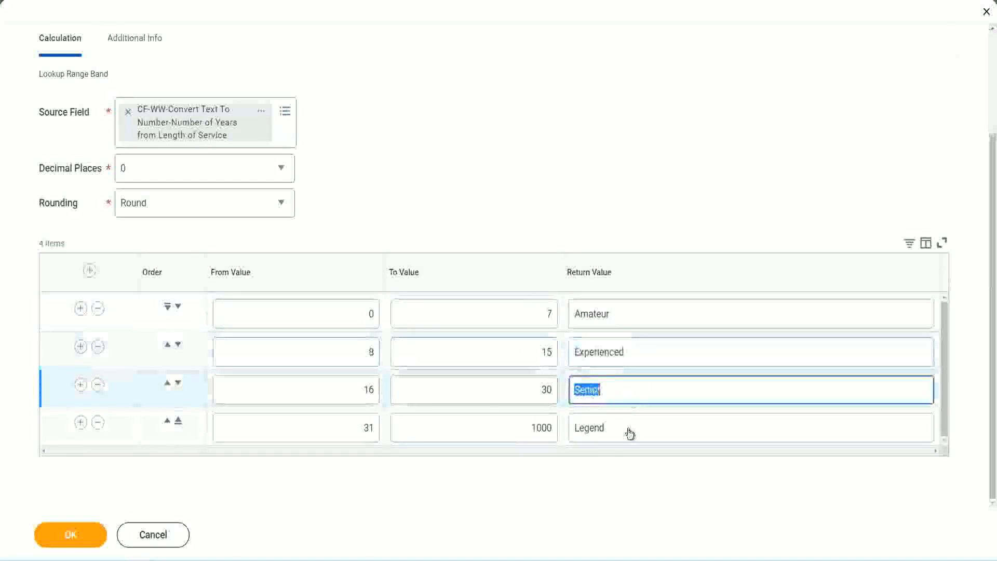
{"action": "left_click", "coordinate": [628, 429]}
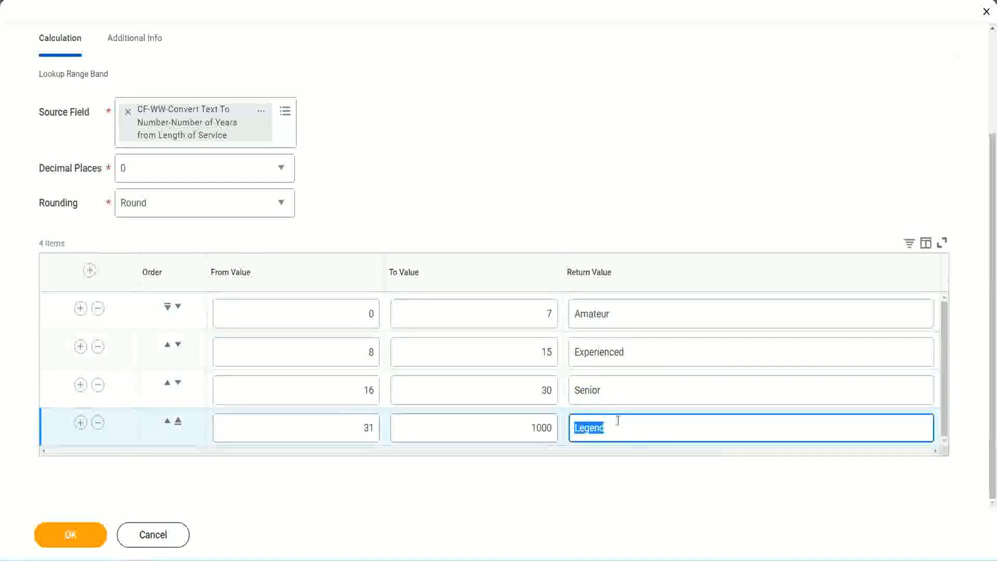
{"action": "left_click", "coordinate": [315, 314]}
{"action": "left_click", "coordinate": [510, 305]}
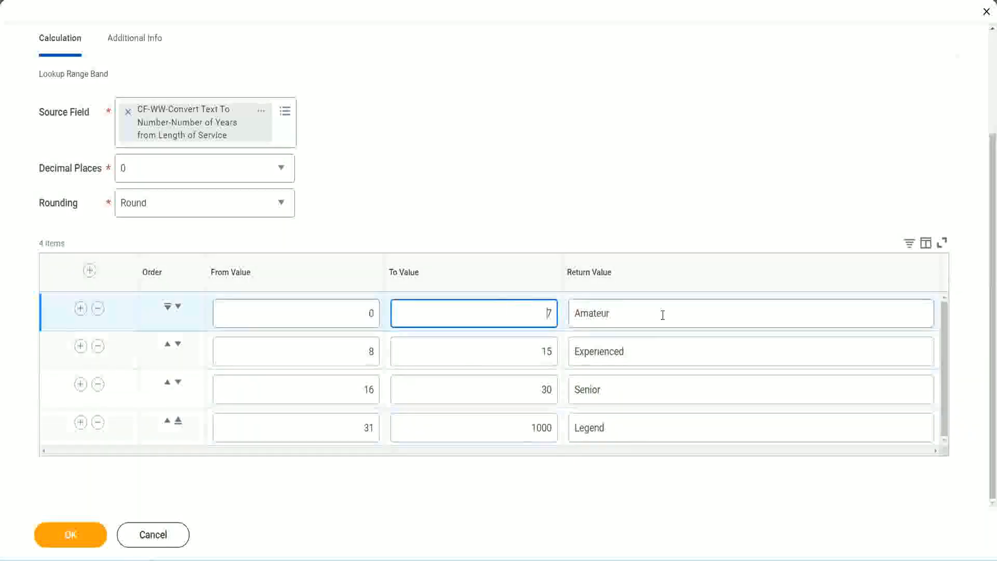
{"action": "left_click", "coordinate": [660, 314]}
{"action": "left_click", "coordinate": [645, 349]}
{"action": "left_click", "coordinate": [632, 396]}
{"action": "left_click", "coordinate": [627, 427]}
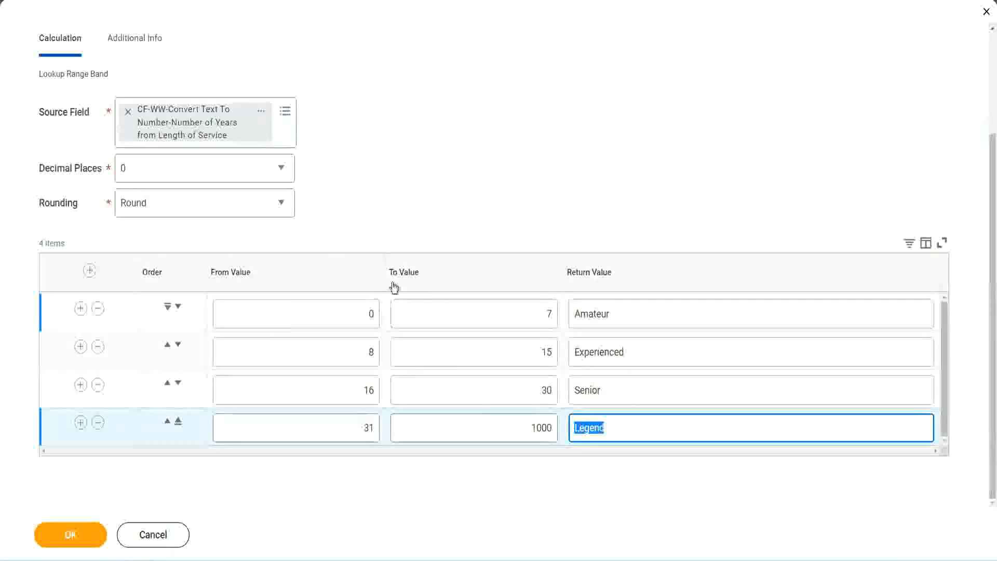
{"action": "left_click", "coordinate": [462, 218]}
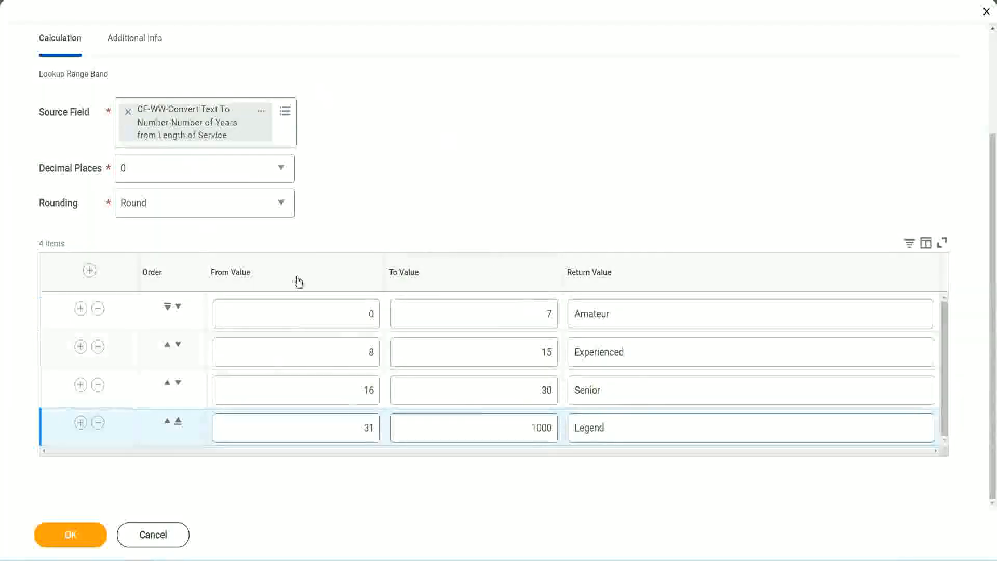
Step: Save the Lookup Range Band calculated field CF-WW-LRB-Identify Experience Bands from years of Service
{"action": "left_click", "coordinate": [69, 533]}
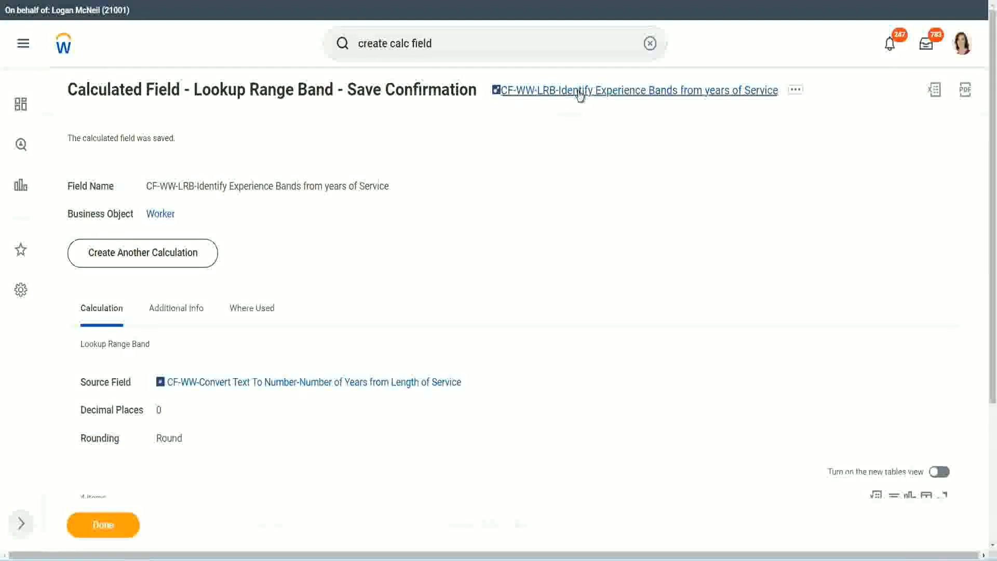
{"action": "right_click", "coordinate": [580, 95]}
{"action": "left_click", "coordinate": [590, 151]}
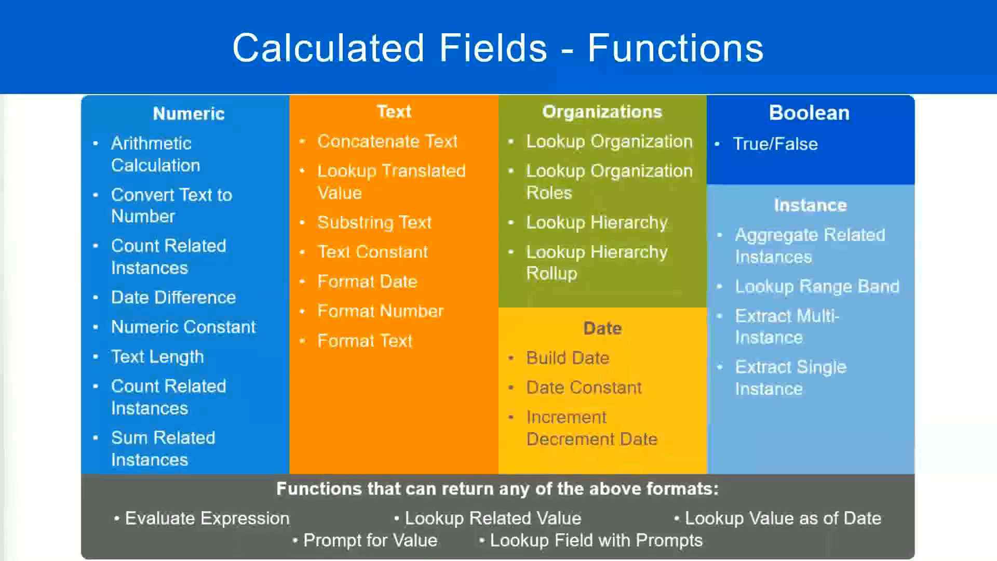
Step: Switch to the Notepad++ notes and enter "10,000 USD" a few blank lines below the Field 1 line
{"action": "key", "text": "alt+Tab"}
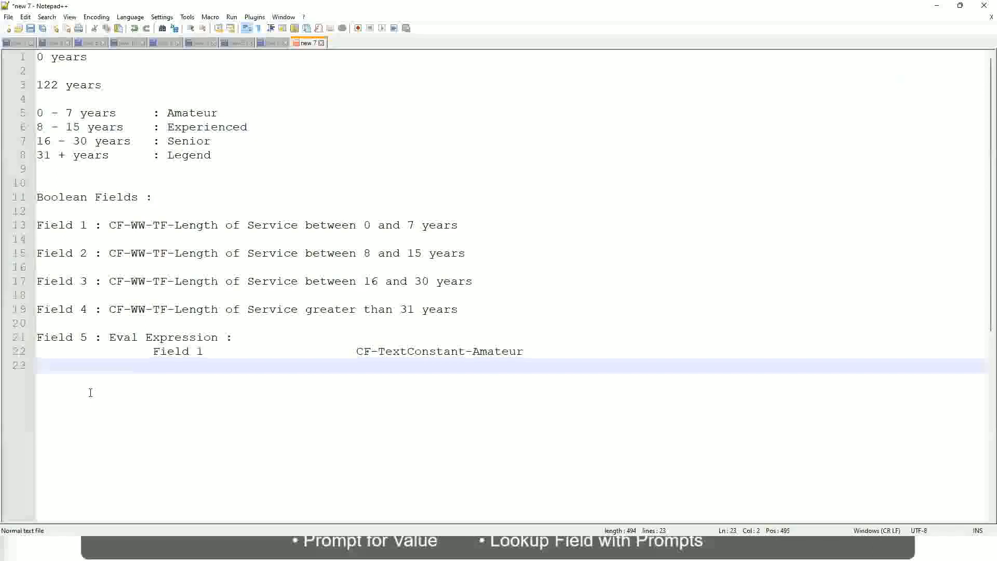
{"action": "key", "text": "Return"}
{"action": "key", "text": "Return"}
{"action": "key", "text": "Return"}
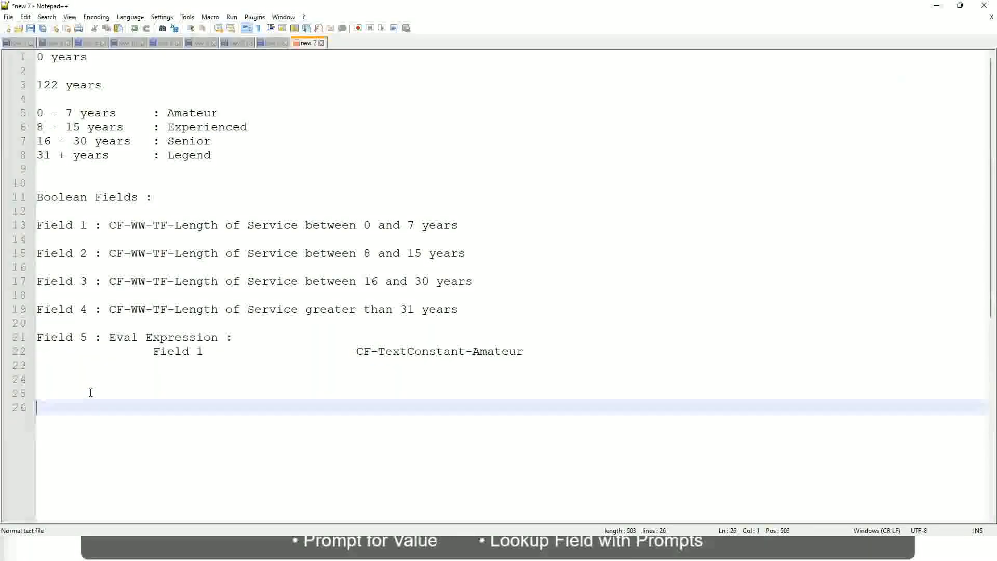
{"action": "type", "text": "10,000 USD"}
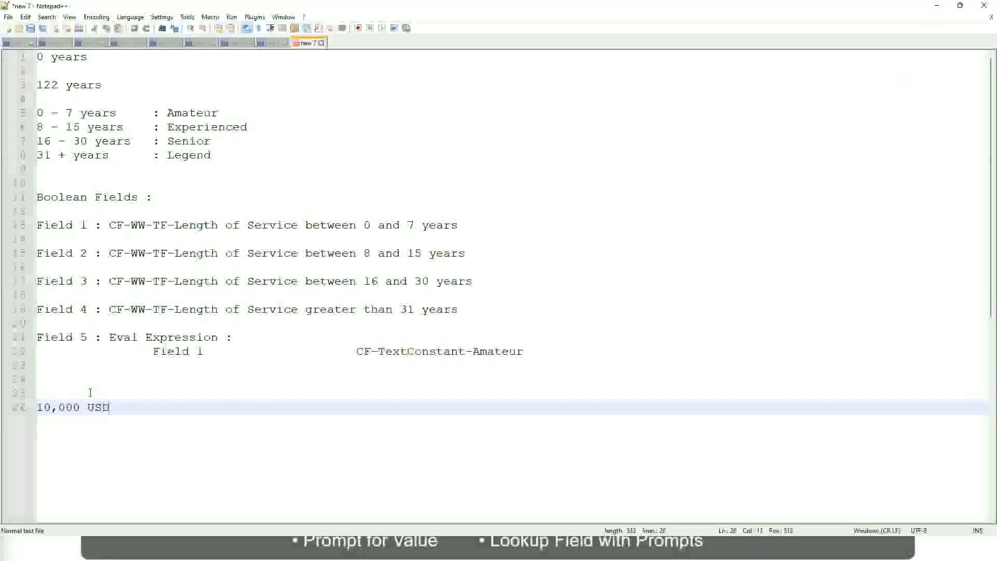
Step: Add "1,000,000 USD" as the upper amount on the same line, spaced well apart from "10,000 USD"
{"action": "key", "text": "Tab"}
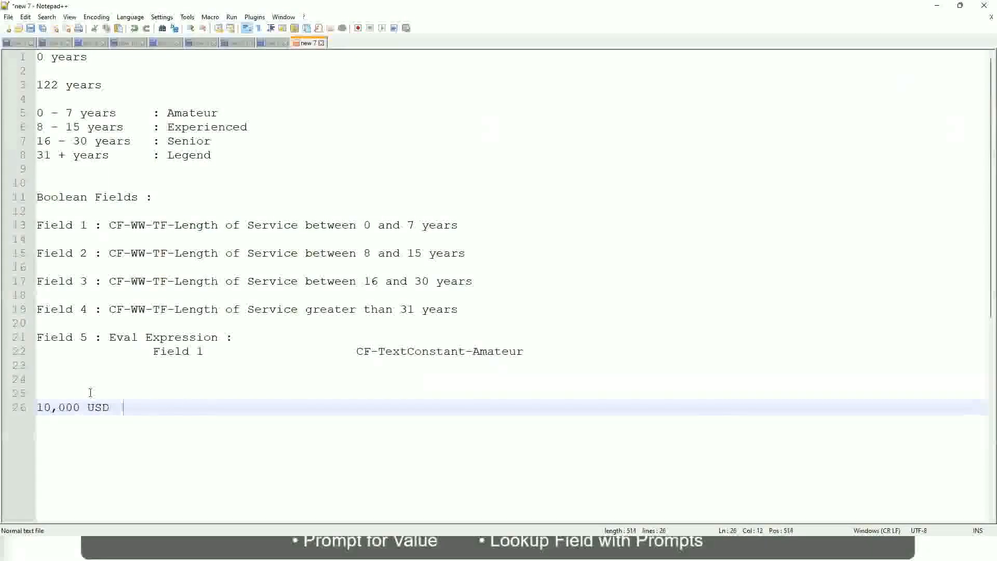
{"action": "key", "text": "Tab"}
{"action": "key", "text": "Tab"}
{"action": "key", "text": "Tab"}
{"action": "key", "text": "Tab"}
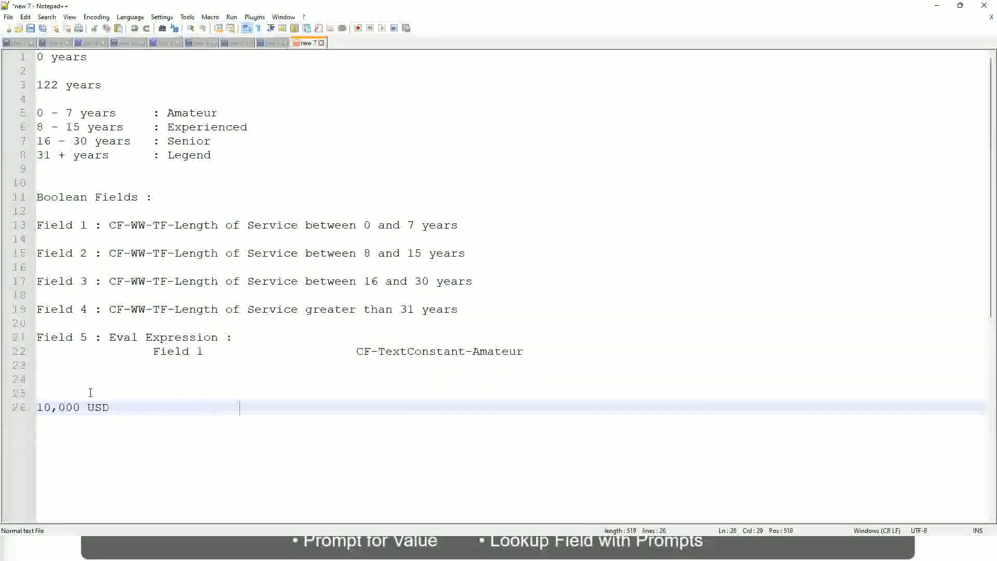
{"action": "type", "text": "1,000,000"}
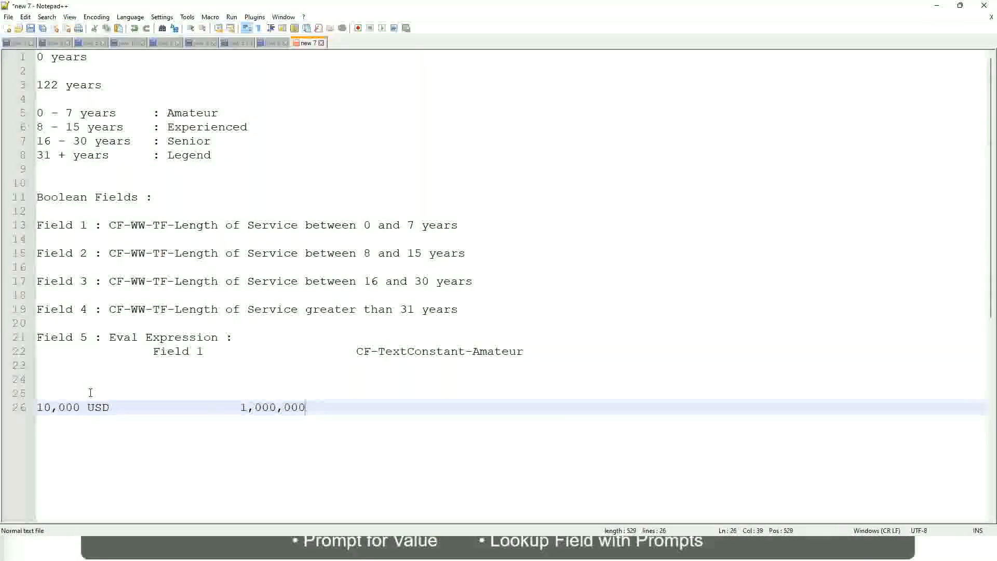
{"action": "key", "text": "Left"}
{"action": "key", "text": "Left"}
{"action": "key", "text": "Left"}
{"action": "key", "text": "Left"}
{"action": "key", "text": "Left"}
{"action": "key", "text": "Left"}
{"action": "key", "text": "Left"}
{"action": "key", "text": "Left"}
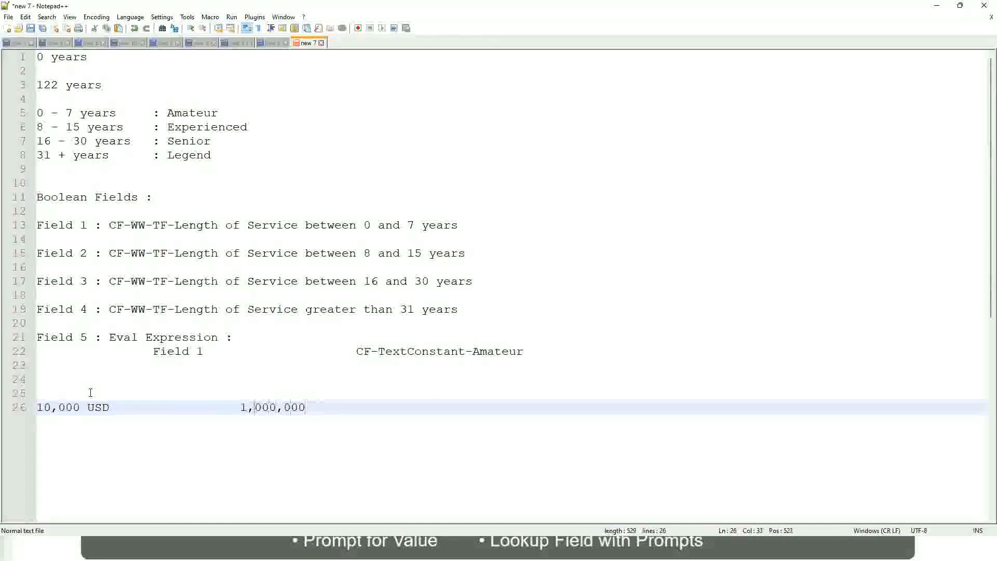
{"action": "key", "text": "Right"}
{"action": "key", "text": "Right"}
{"action": "key", "text": "Right"}
{"action": "key", "text": "End"}
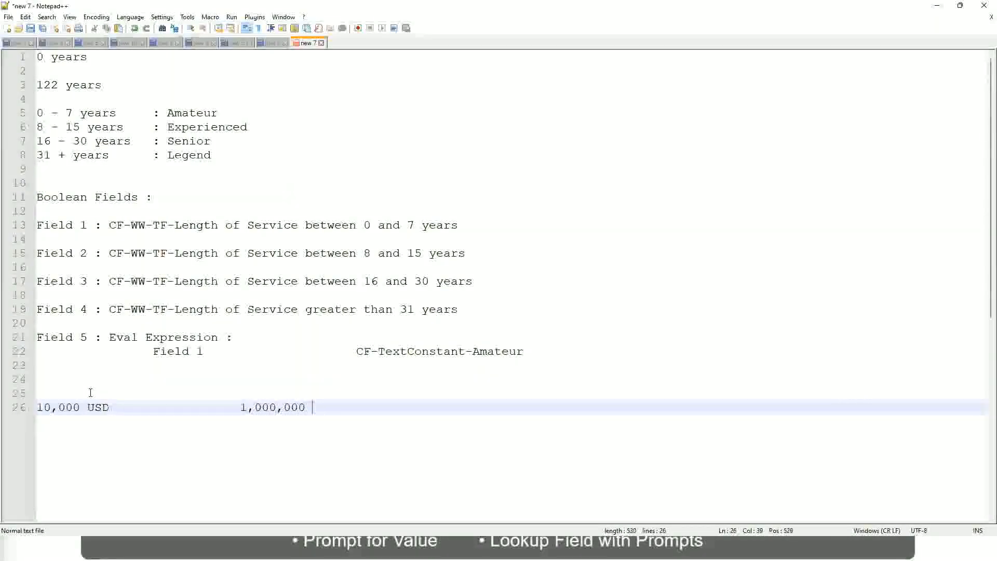
{"action": "type", "text": "USD"}
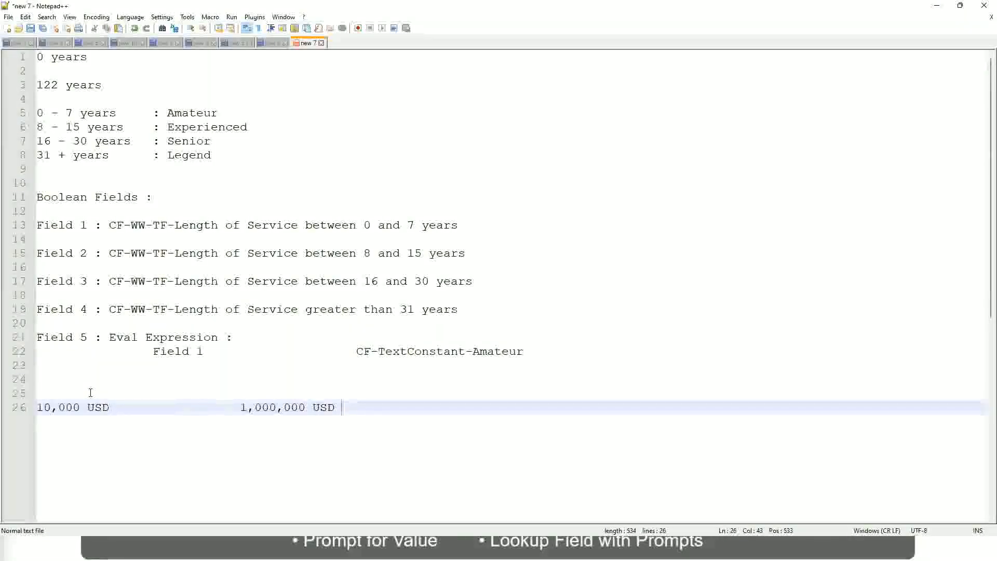
Step: Below the USD amounts, leave a blank line and add the band "10 - 50,000 : Low"
{"action": "key", "text": "Return"}
{"action": "key", "text": "Return"}
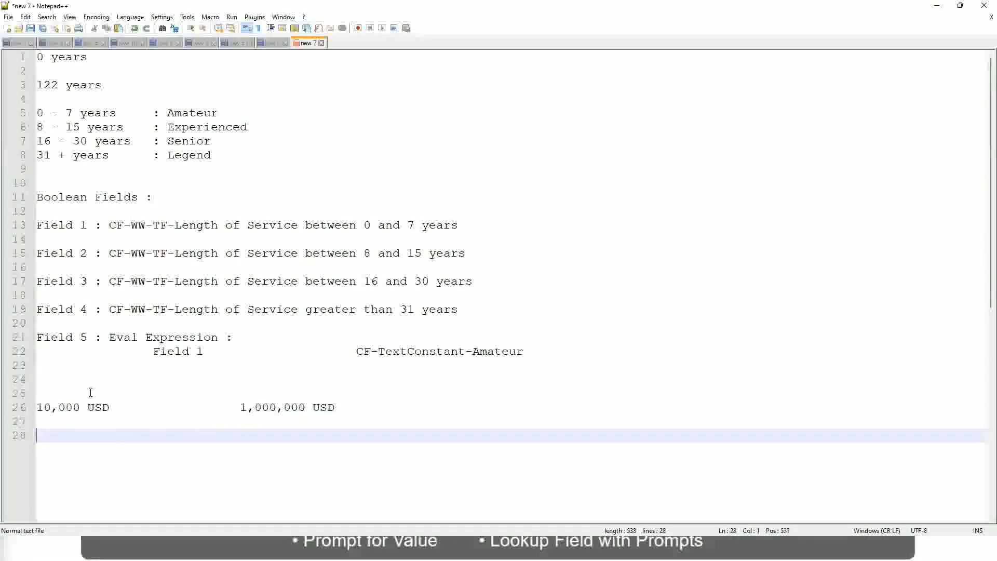
{"action": "type", "text": "10 - 50,000"}
{"action": "key", "text": "Tab"}
{"action": "key", "text": "Tab"}
{"action": "key", "text": "Tab"}
{"action": "key", "text": "Tab"}
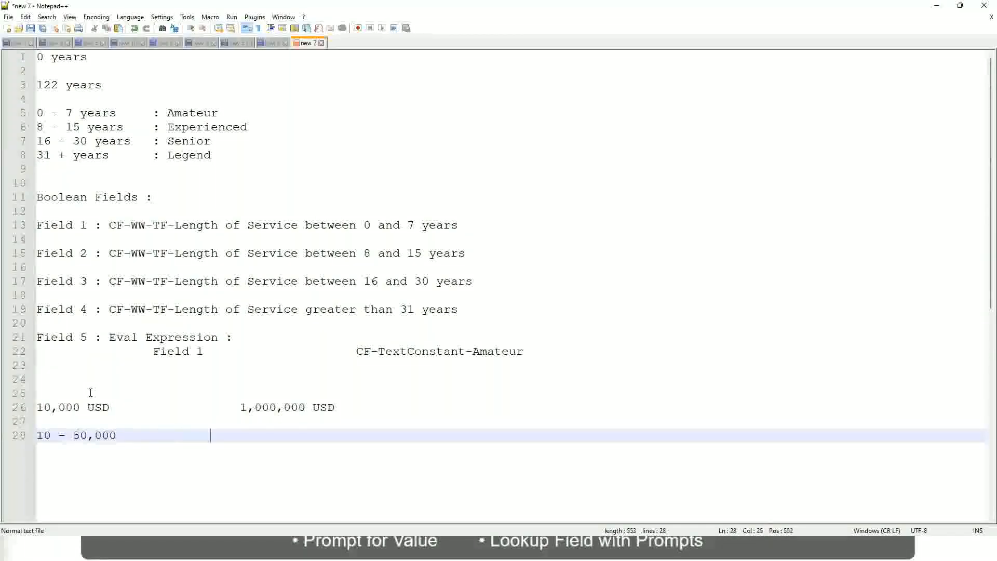
{"action": "type", "text": ": Low"}
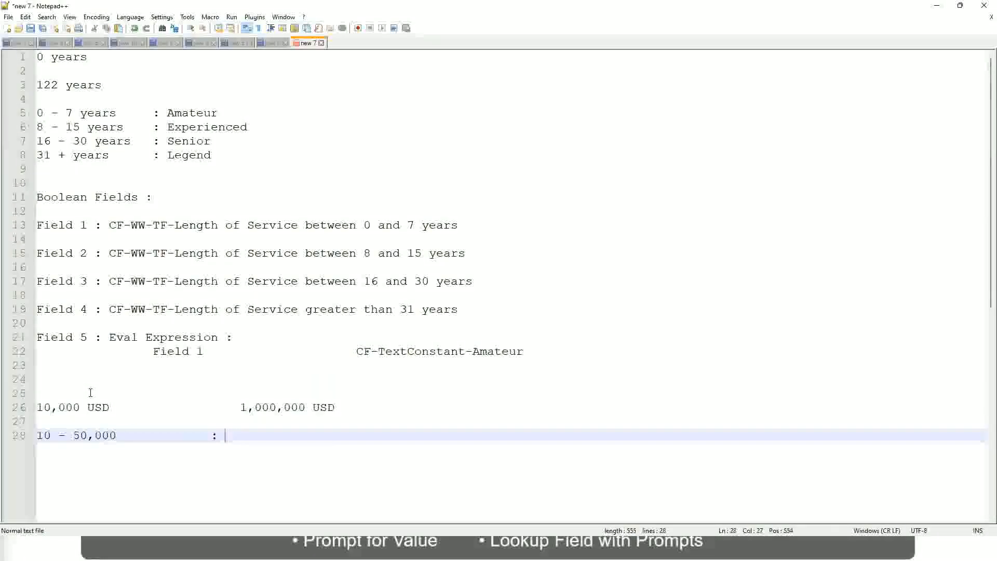
Step: Add the band "50,001 - 150,000 : Medium" directly under the Low band, with the colons aligned
{"action": "key", "text": "Return"}
{"action": "key", "text": "Return"}
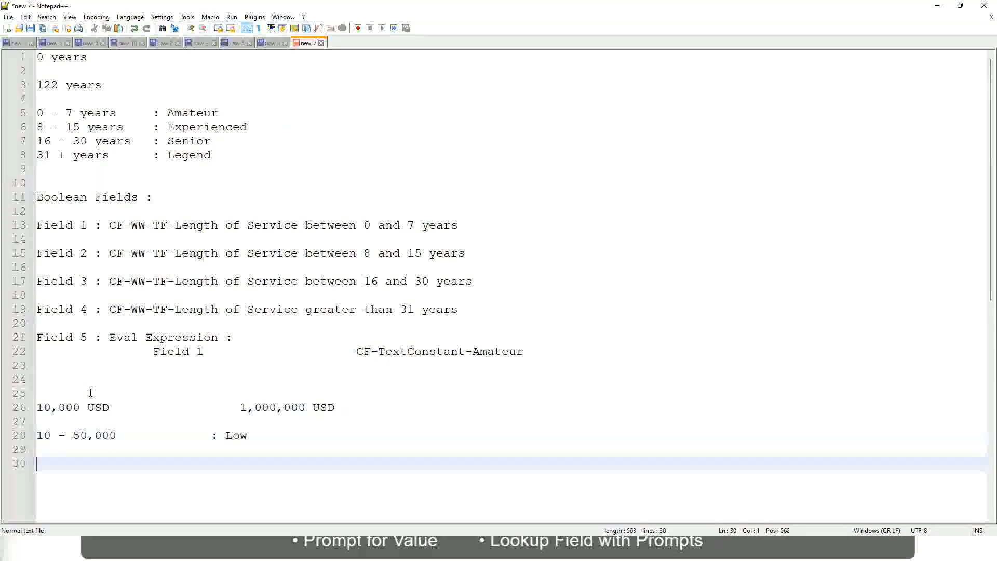
{"action": "key", "text": "Up"}
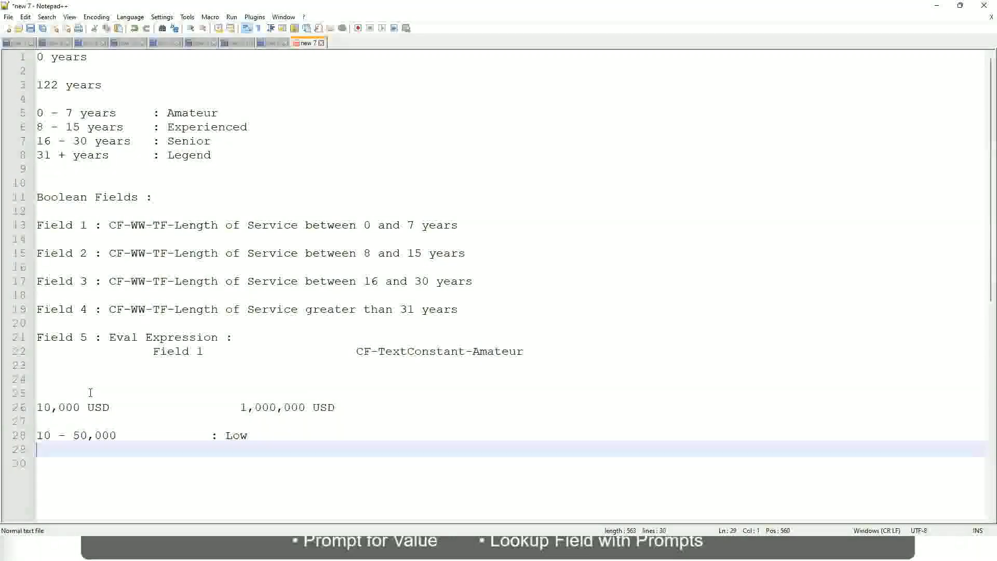
{"action": "type", "text": "50,001 "}
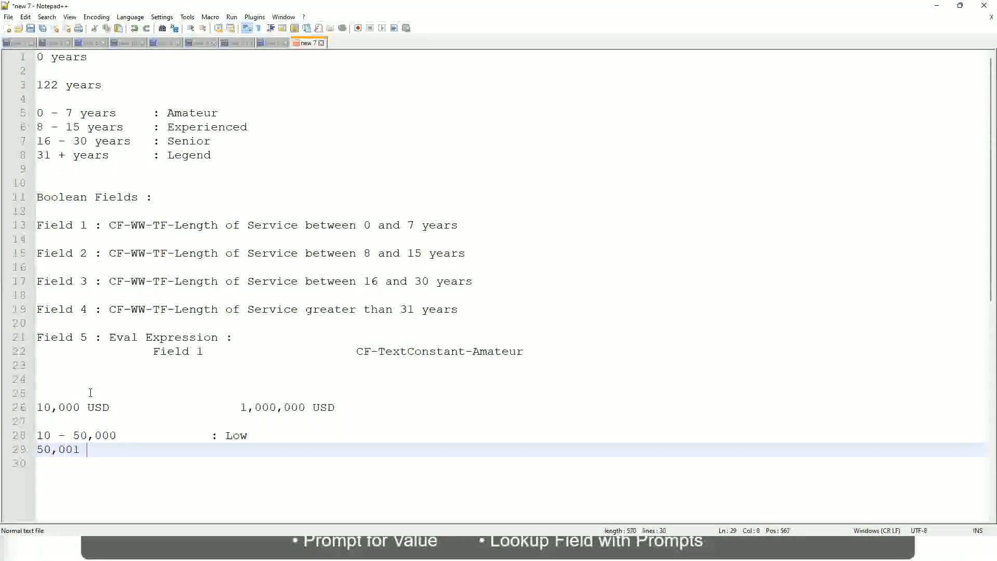
{"action": "type", "text": "- 150,000"}
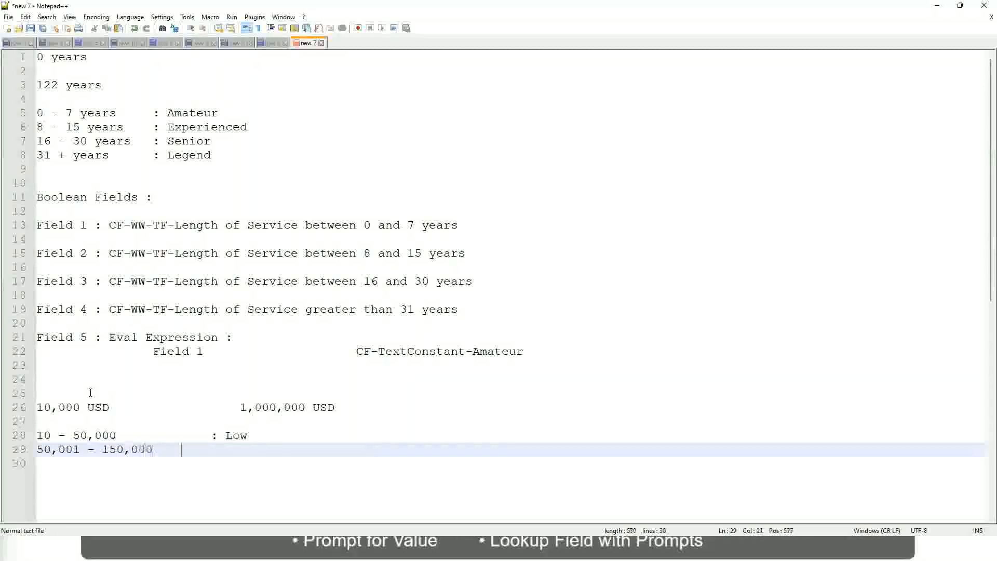
{"action": "key", "text": "Tab"}
{"action": "key", "text": "Tab"}
{"action": "type", "text": ": Med"}
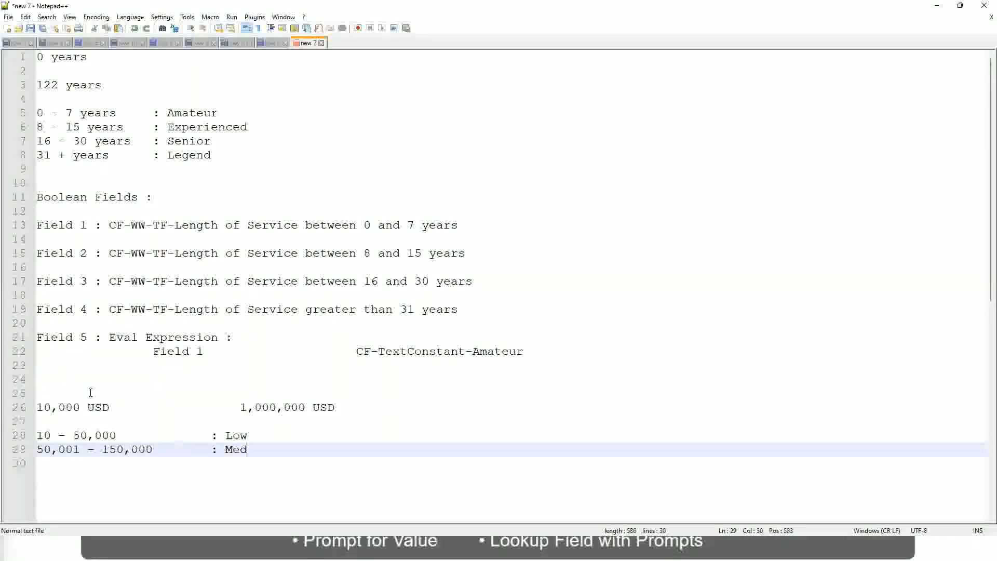
{"action": "type", "text": "ium"}
Step: Add the band "> 150,000 : High" directly under the Medium band, with the colons aligned
{"action": "key", "text": "Return"}
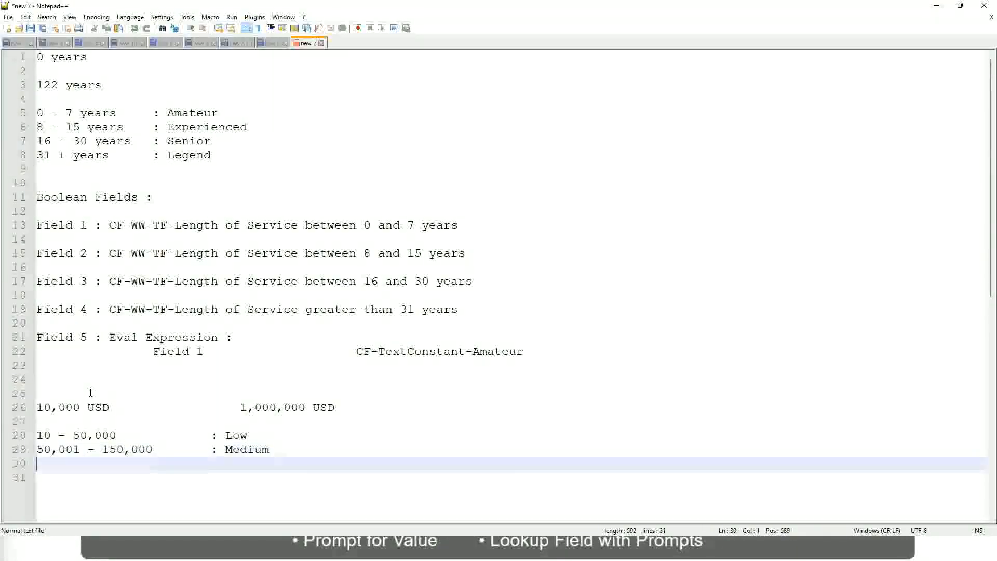
{"action": "type", "text": "> 1"}
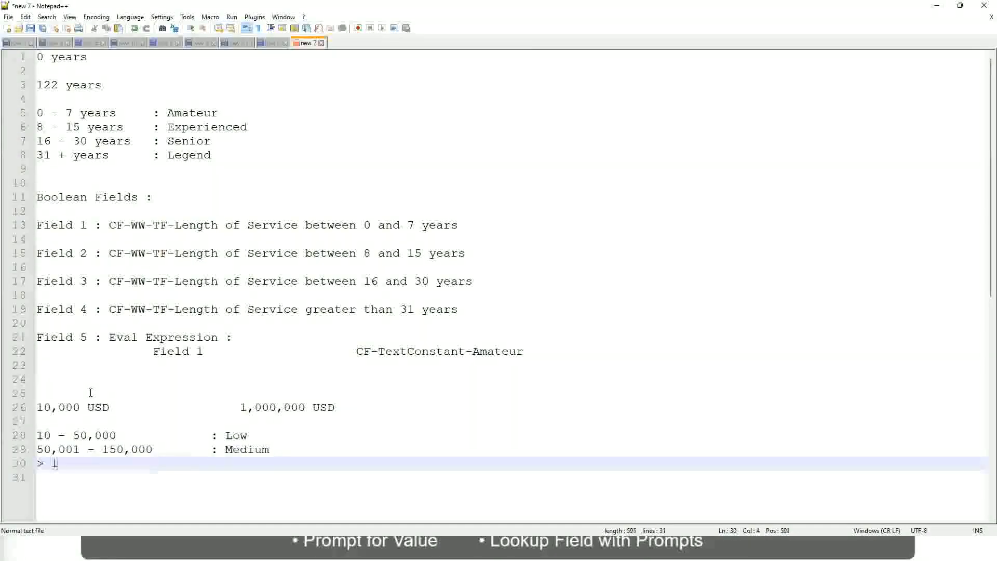
{"action": "type", "text": "50,000"}
{"action": "key", "text": "Tab"}
{"action": "key", "text": "Tab"}
{"action": "key", "text": "Tab"}
{"action": "key", "text": "Tab"}
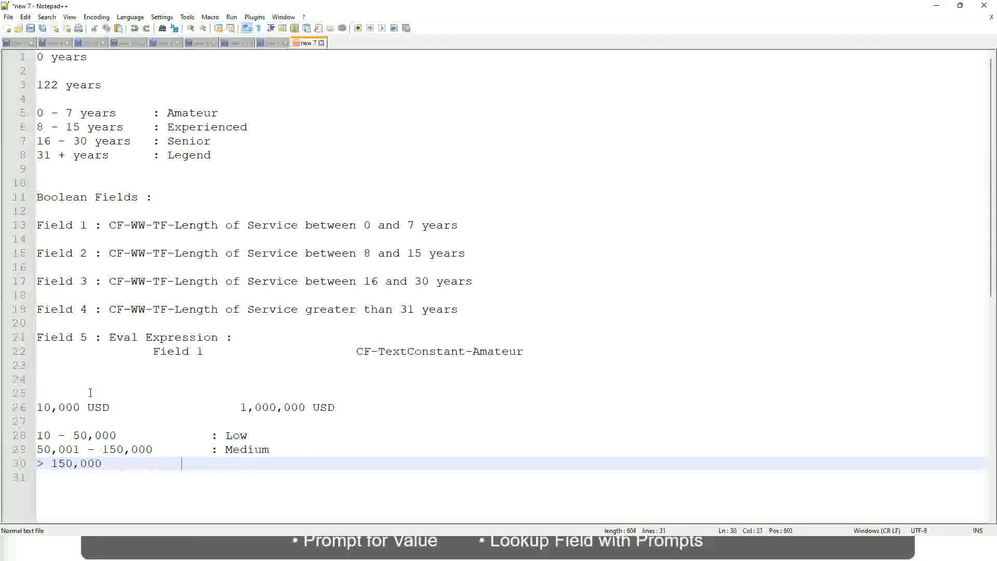
{"action": "type", "text": ": High"}
Step: Review the noted USD range and how its amounts map to the Low, Medium and High bands
{"action": "left_click", "coordinate": [32, 407]}
{"action": "left_click", "coordinate": [32, 407]}
{"action": "left_click", "coordinate": [44, 407]}
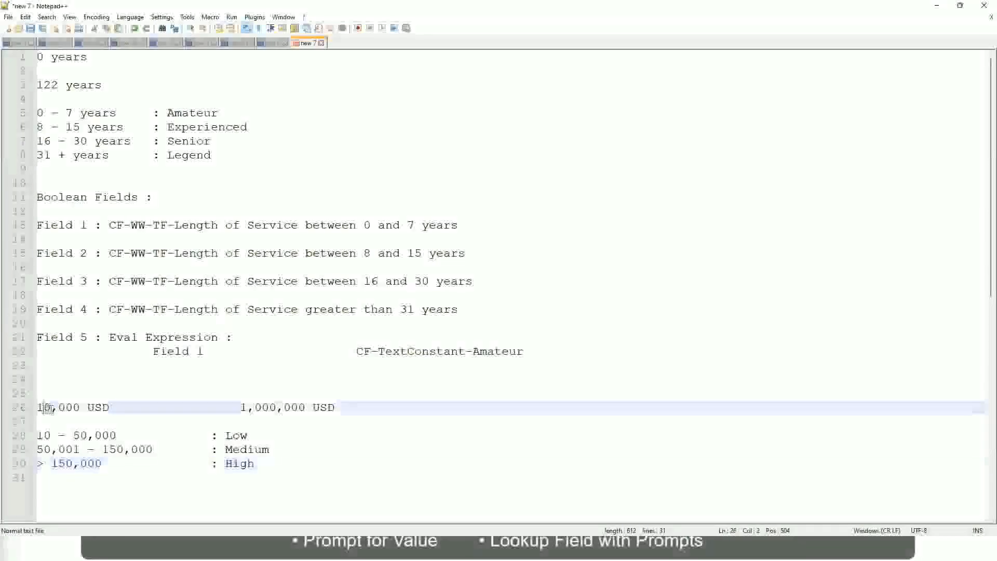
{"action": "double_click", "coordinate": [298, 407]}
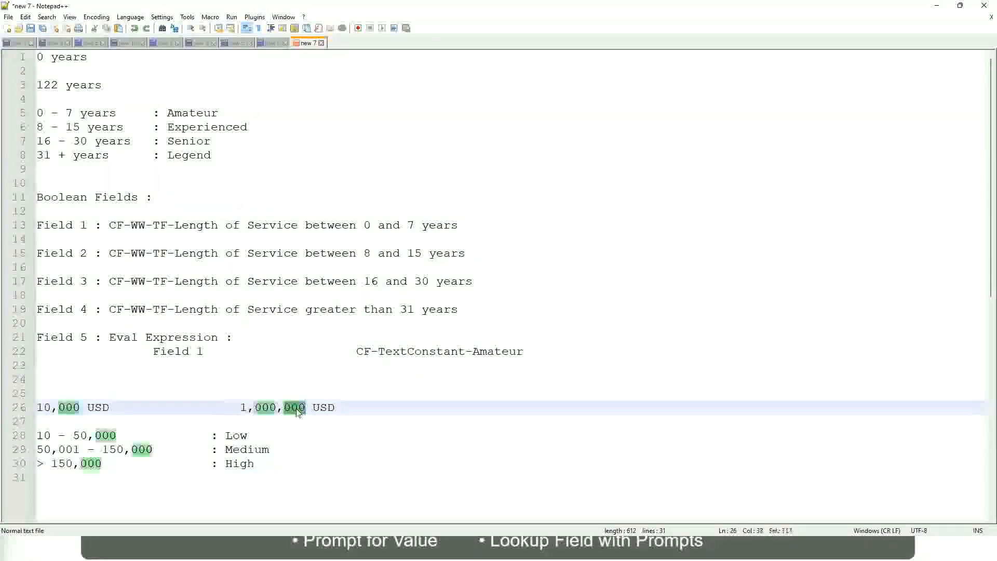
{"action": "left_click", "coordinate": [182, 449]}
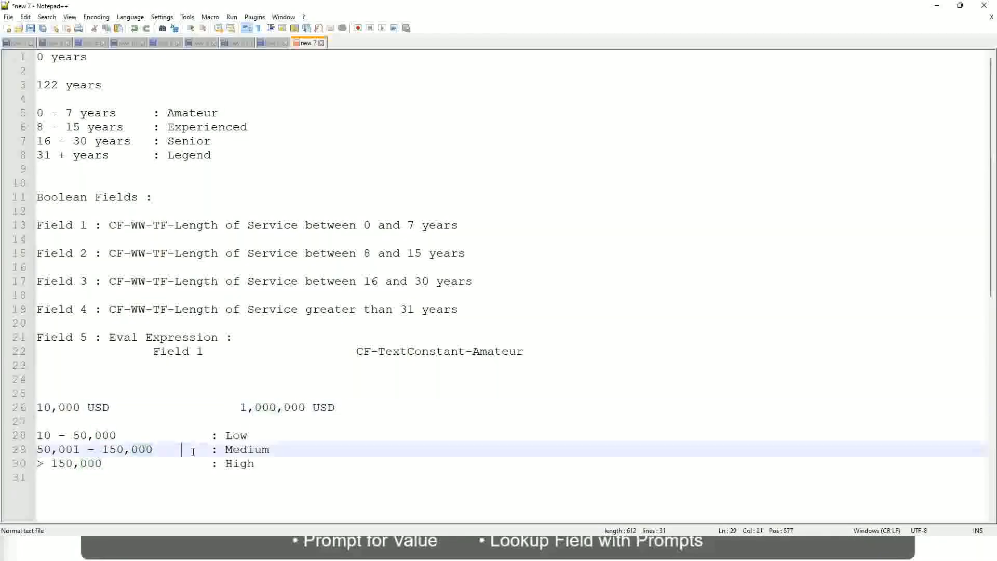
{"action": "left_click", "coordinate": [33, 407]}
{"action": "left_click", "coordinate": [307, 409]}
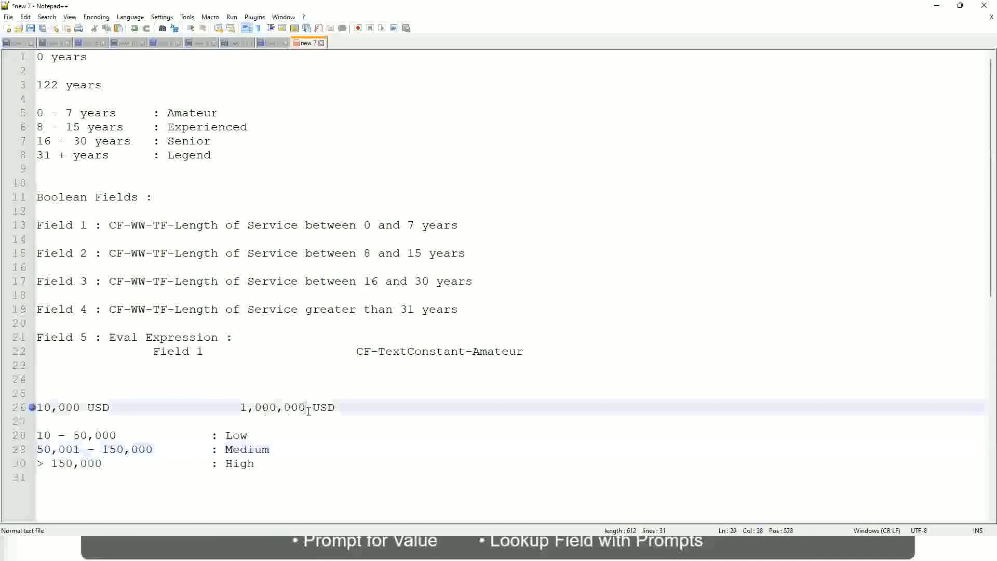
{"action": "left_click", "coordinate": [240, 435]}
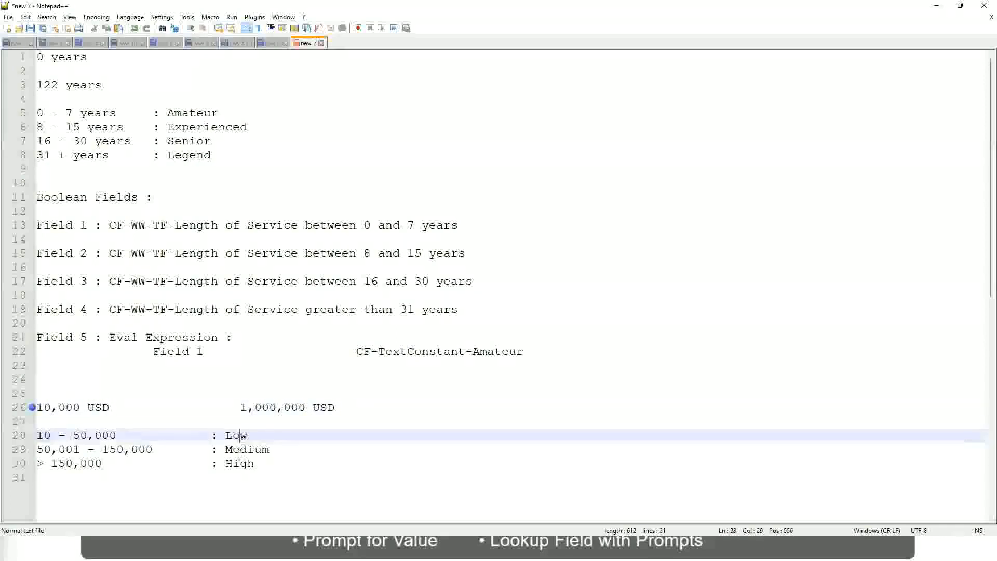
{"action": "left_click", "coordinate": [240, 467]}
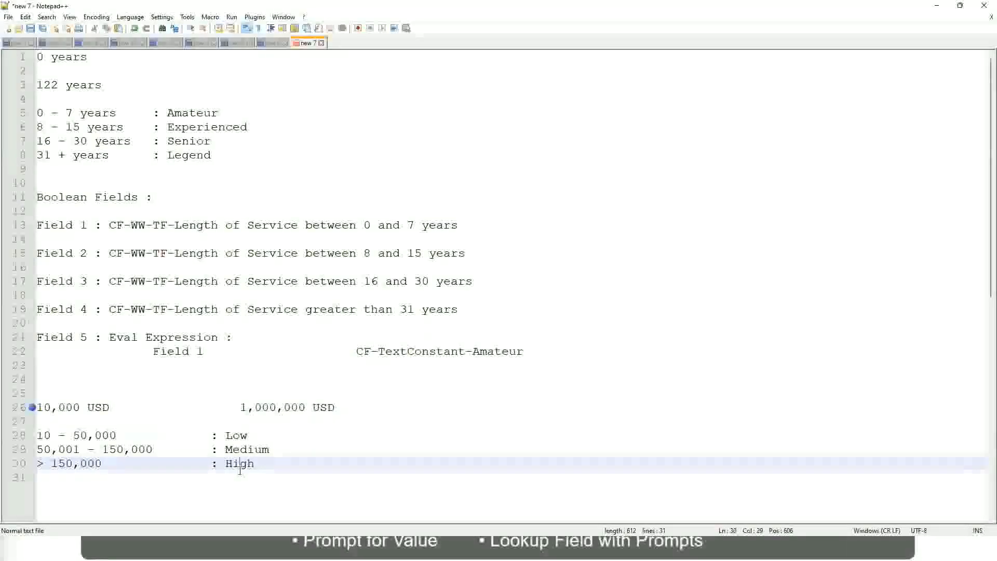
{"action": "left_click", "coordinate": [139, 421]}
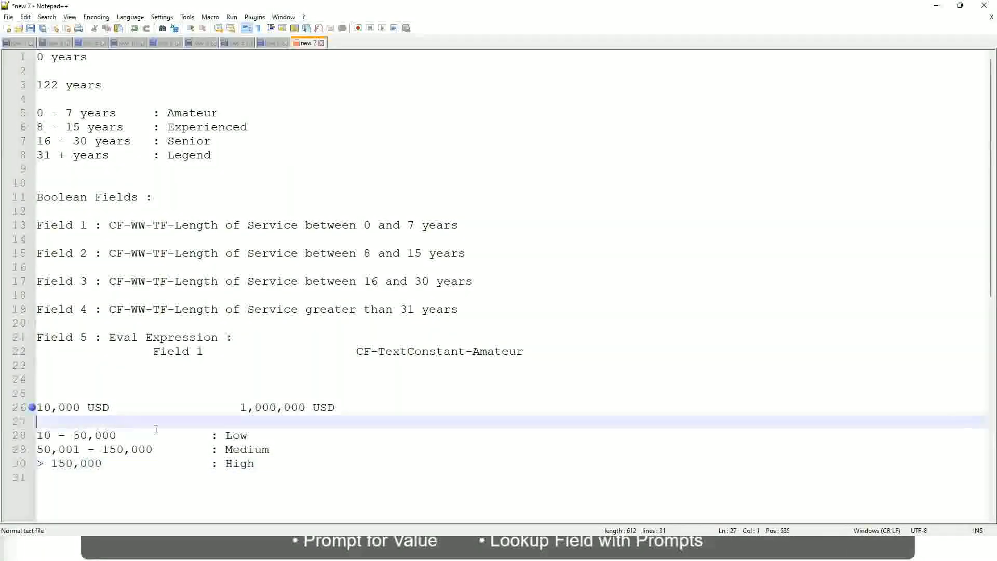
{"action": "left_click", "coordinate": [246, 474]}
{"action": "left_click", "coordinate": [256, 462]}
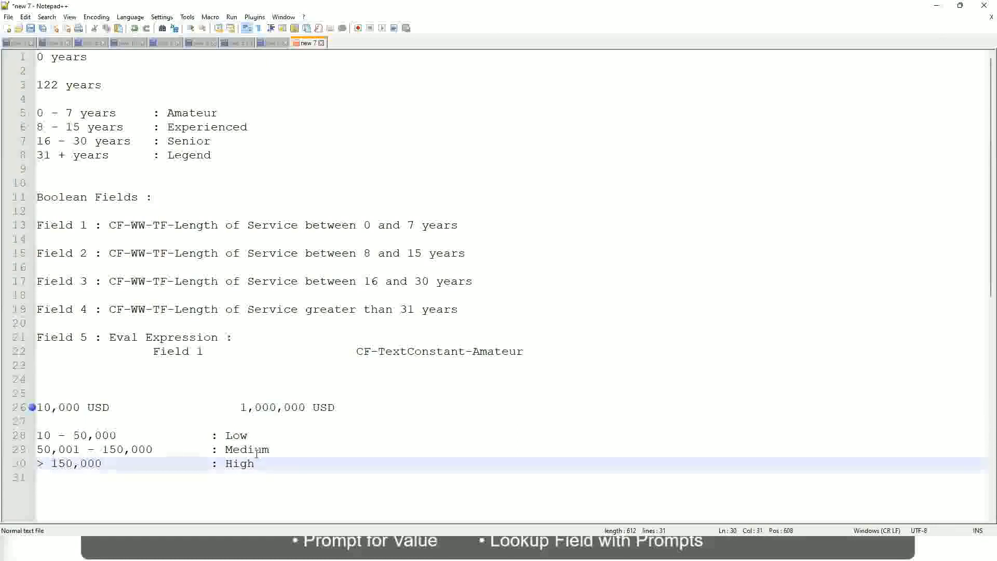